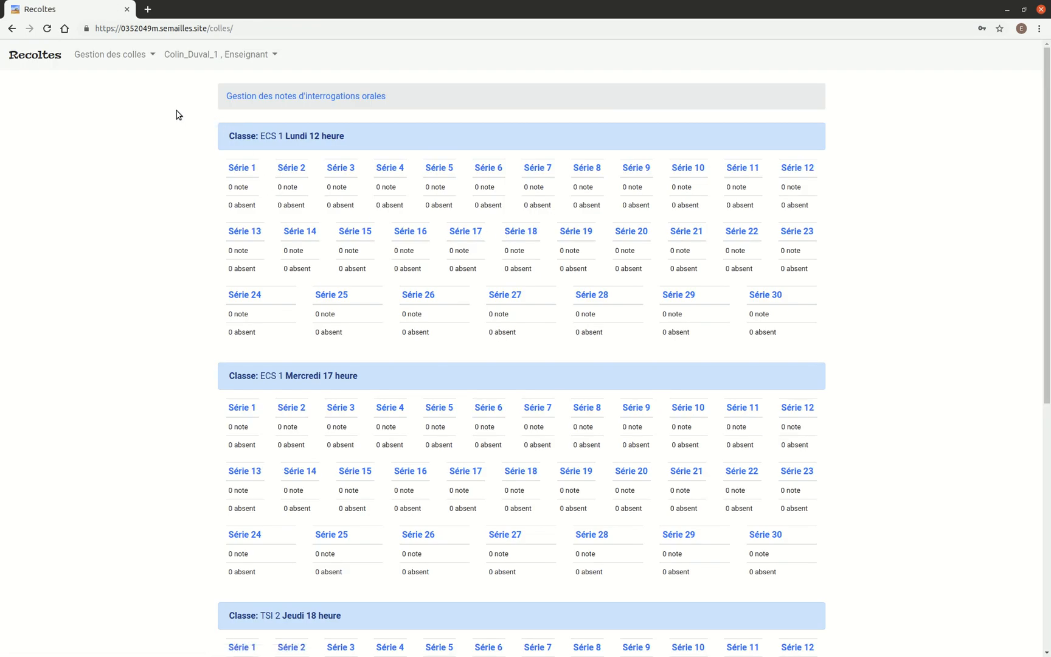
Start creating a colloscope with 24 weeks in the year, class name MP1 and year 2019
{"action": "left_click", "coordinate": [95, 54]}
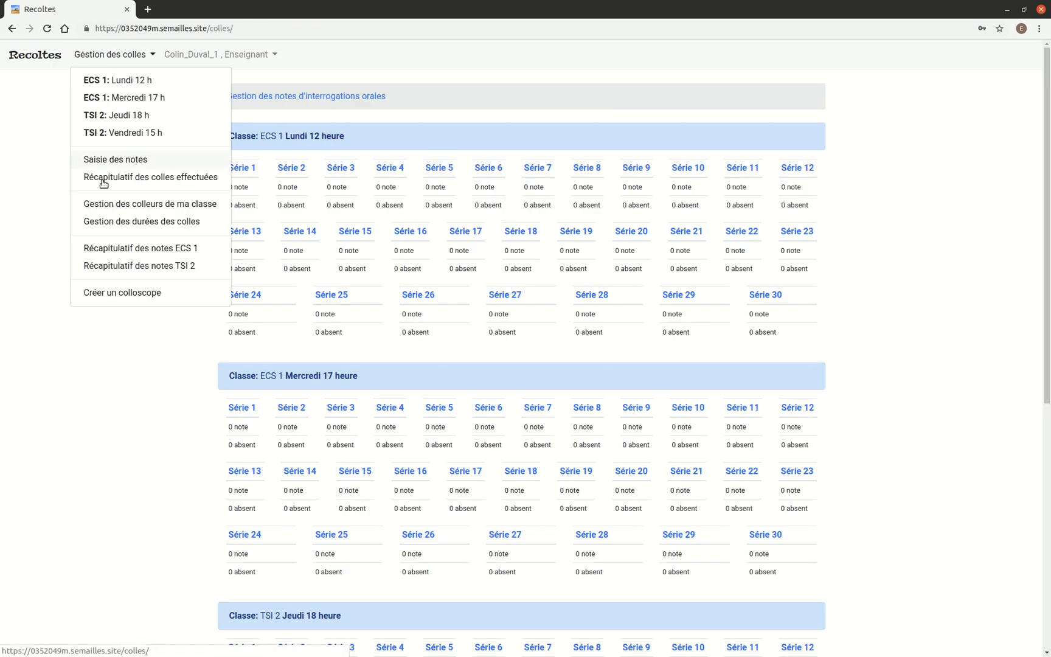
{"action": "left_click", "coordinate": [121, 293]}
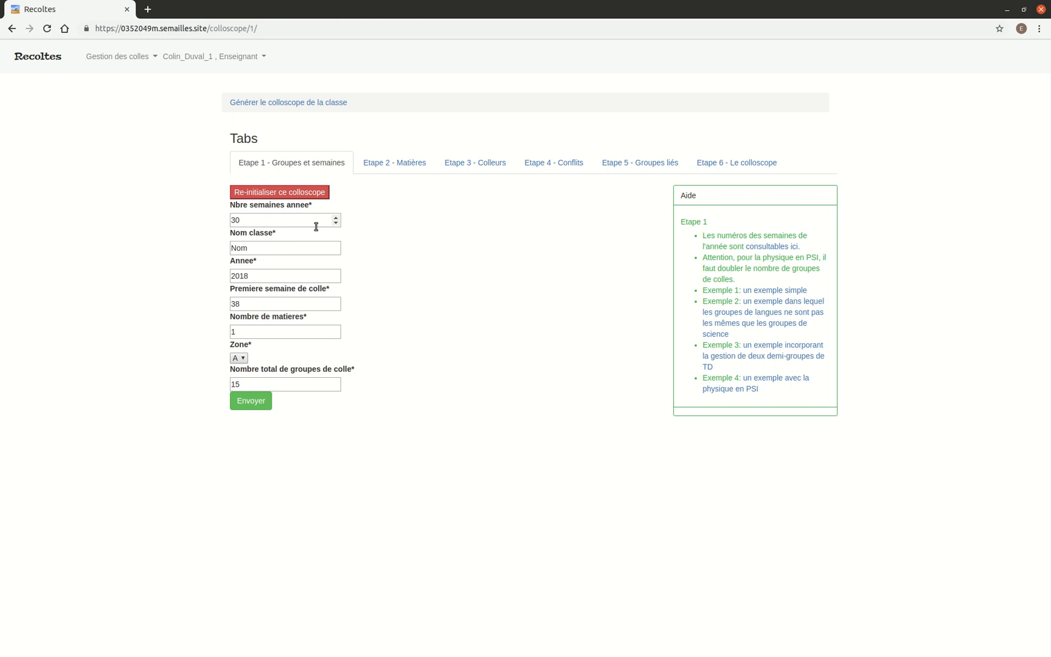
{"action": "left_click_drag", "start_coordinate": [326, 222], "coordinate": [190, 198]}
{"action": "type", "text": "24"}
{"action": "left_click", "coordinate": [251, 251]}
{"action": "type", "text": "MP1"}
{"action": "left_click", "coordinate": [255, 275]}
{"action": "key", "text": "BackSpace"}
{"action": "type", "text": "9"}
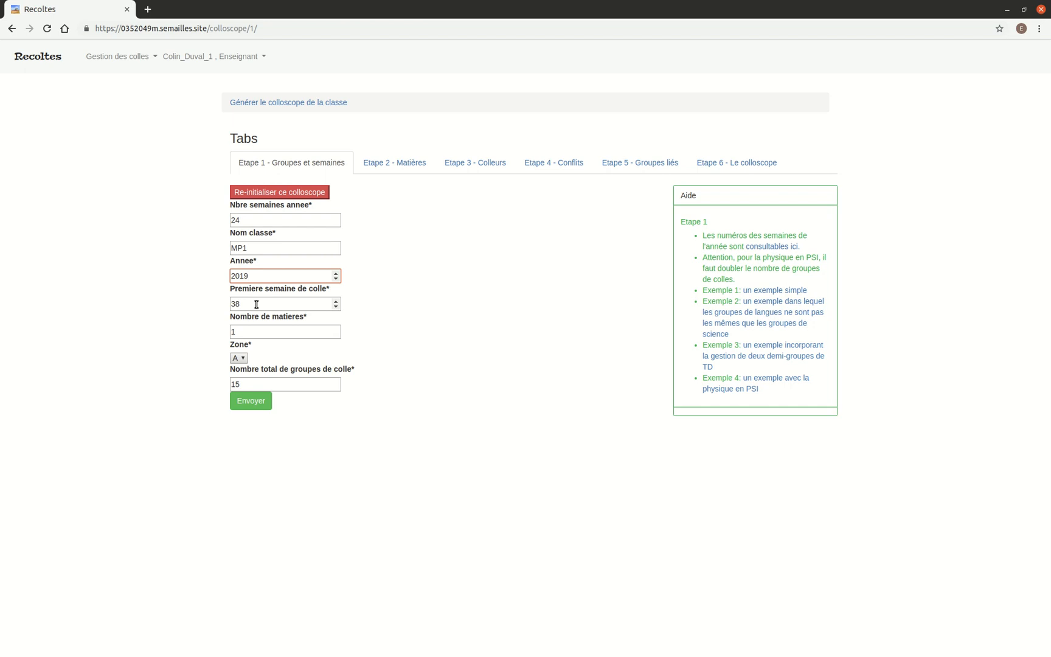
Set the number of subjects to 5 and the total number of colle groups to 4, and submit the form
{"action": "left_click", "coordinate": [261, 330]}
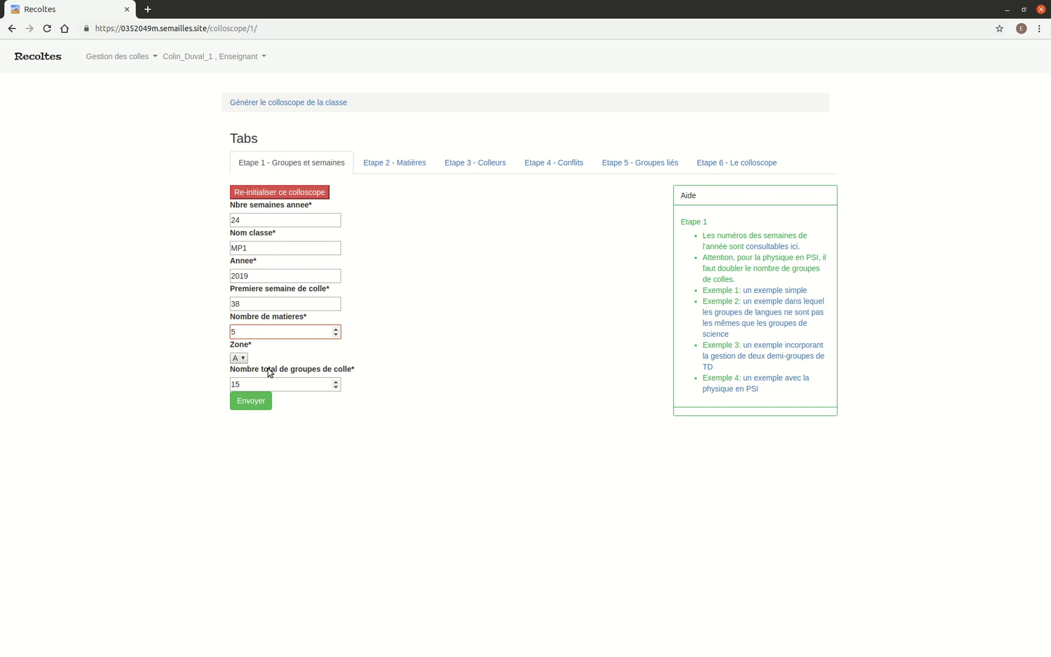
{"action": "left_click", "coordinate": [246, 385]}
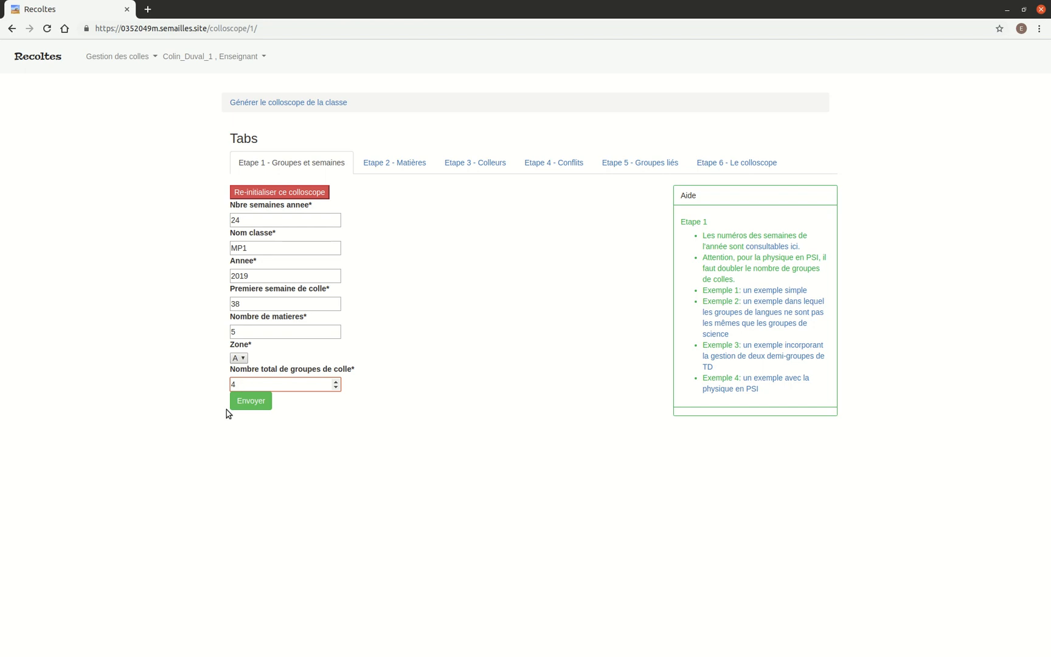
{"action": "left_click", "coordinate": [239, 405]}
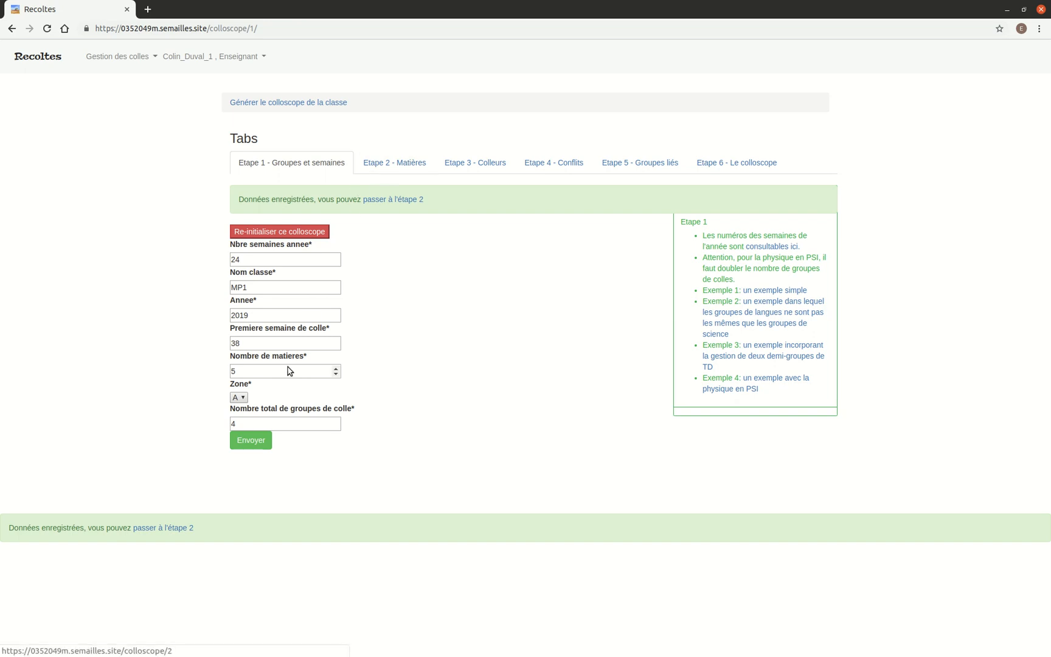
Continue to Etape 2 and rename matiere 0 as Maths
{"action": "left_click", "coordinate": [402, 203]}
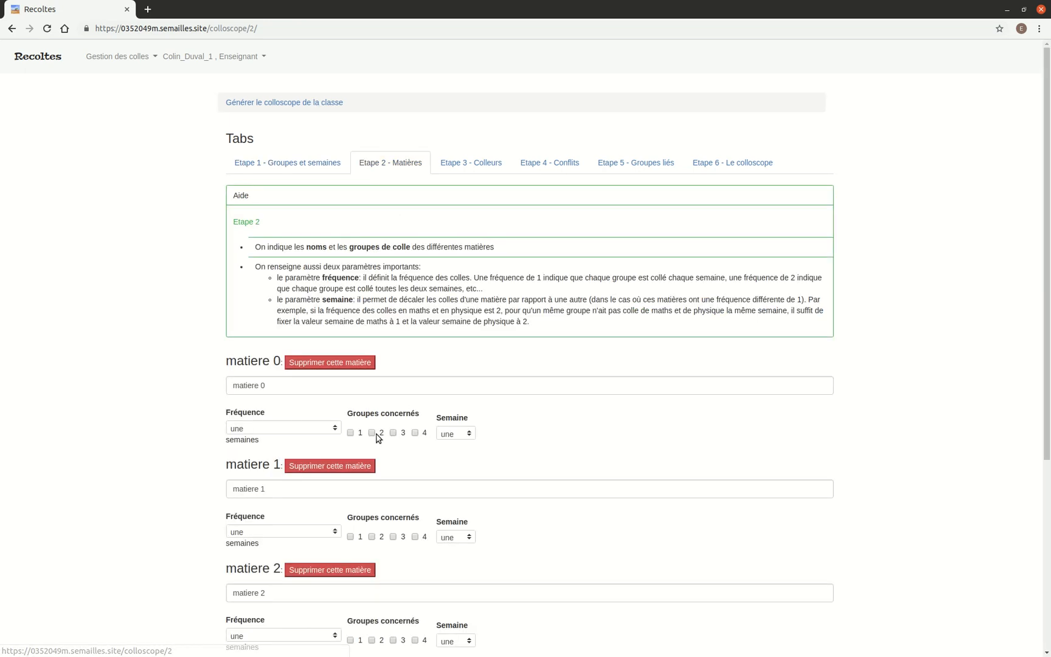
{"action": "scroll", "coordinate": [350, 429], "scroll_direction": "down", "scroll_amount": 1}
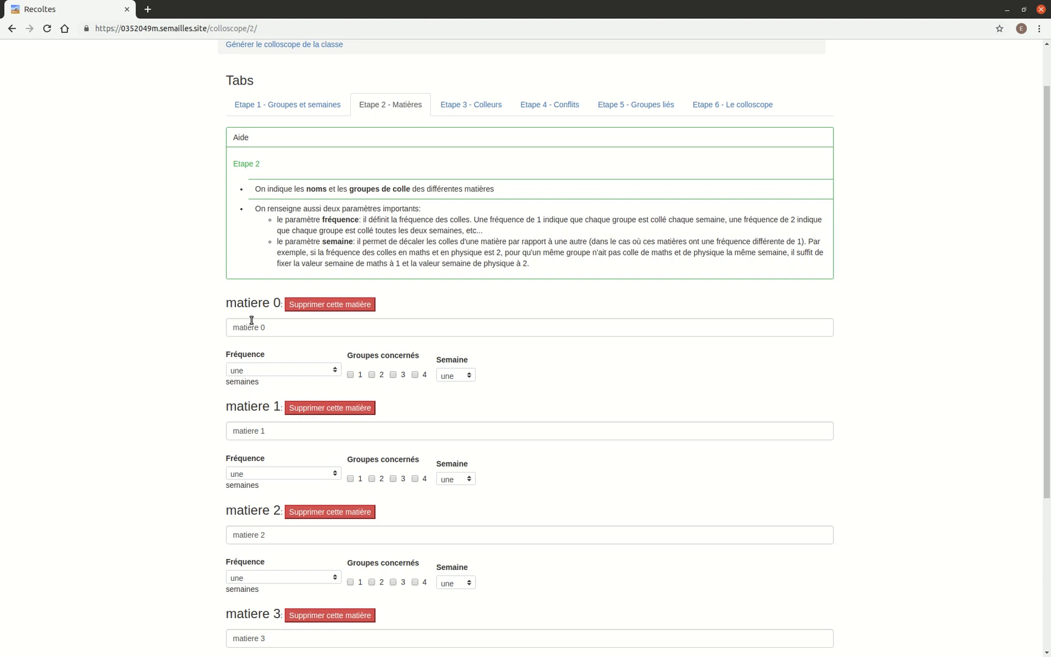
{"action": "left_click", "coordinate": [289, 331]}
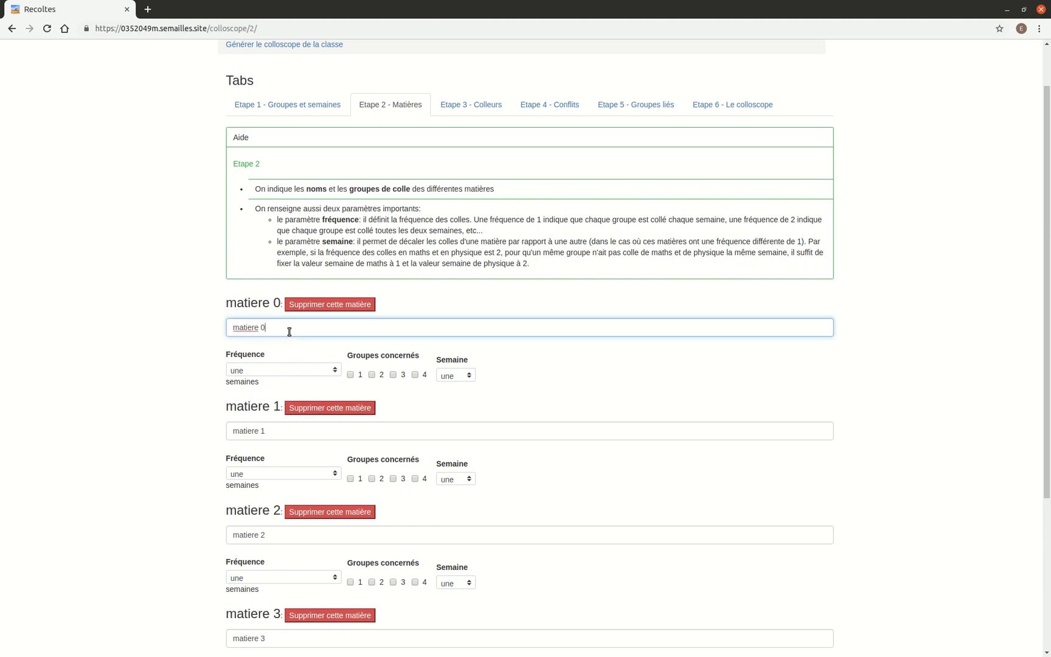
{"action": "key", "text": "BackSpace"}
{"action": "key", "text": "BackSpace"}
{"action": "key", "text": "BackSpace"}
{"action": "key", "text": "BackSpace"}
{"action": "key", "text": "BackSpace"}
{"action": "key", "text": "BackSpace"}
{"action": "key", "text": "BackSpace"}
{"action": "type", "text": "Maths"}
Assign groups 1, 2, 3 and 4 to Maths
{"action": "left_click", "coordinate": [286, 431]}
{"action": "left_click", "coordinate": [349, 375]}
{"action": "left_click", "coordinate": [371, 375]}
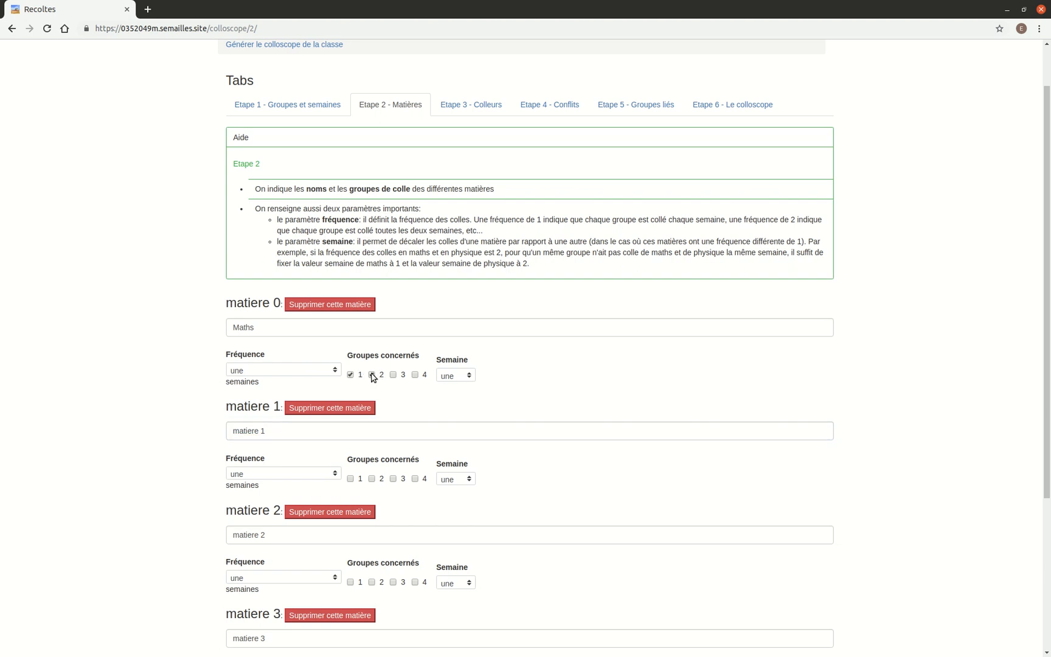
{"action": "left_click", "coordinate": [393, 375]}
{"action": "left_click", "coordinate": [415, 375]}
Rename matiere 1 as Physique, with a frequency of deux semaines and groups 1 to 4 assigned
{"action": "triple_click", "coordinate": [274, 425]}
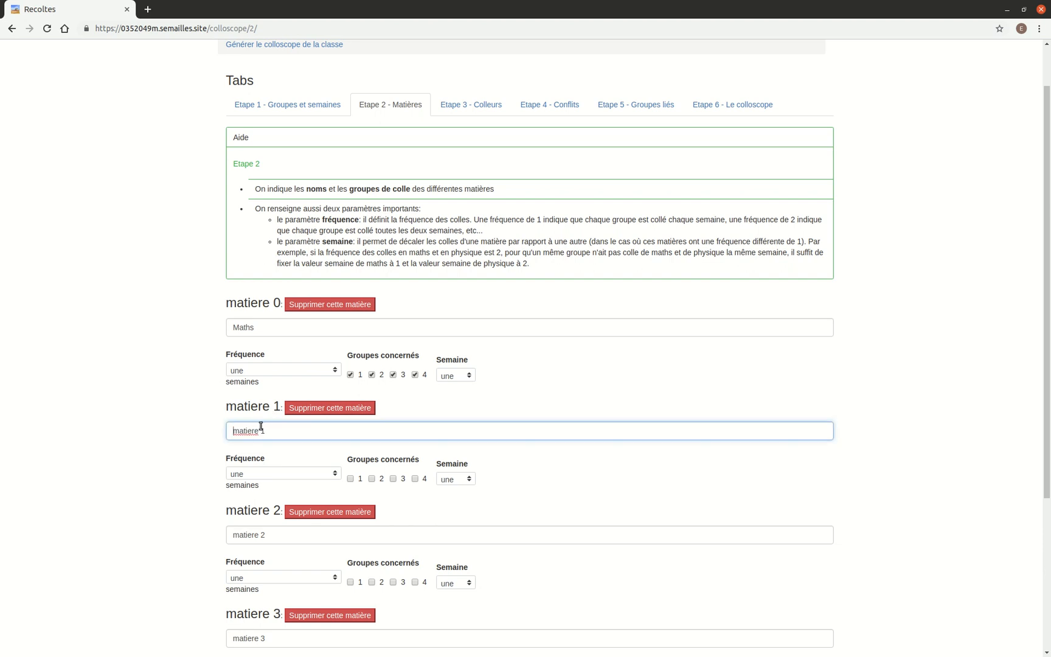
{"action": "type", "text": "Physique"}
{"action": "left_click", "coordinate": [332, 474]}
{"action": "left_click", "coordinate": [308, 495]}
{"action": "left_click", "coordinate": [351, 478]}
{"action": "left_click", "coordinate": [372, 479]}
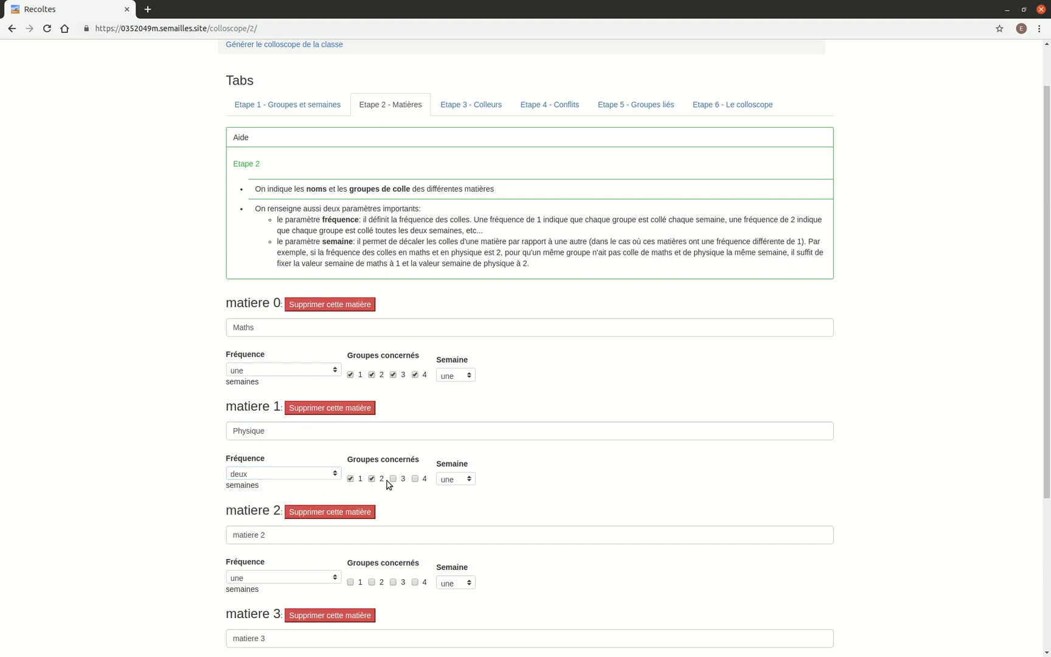
{"action": "left_click", "coordinate": [393, 479]}
{"action": "left_click", "coordinate": [415, 479]}
Rename matiere 2 as Francais
{"action": "scroll", "coordinate": [403, 504], "scroll_direction": "down", "scroll_amount": 3}
{"action": "left_click", "coordinate": [285, 444]}
{"action": "type", "text": "Grancais"}
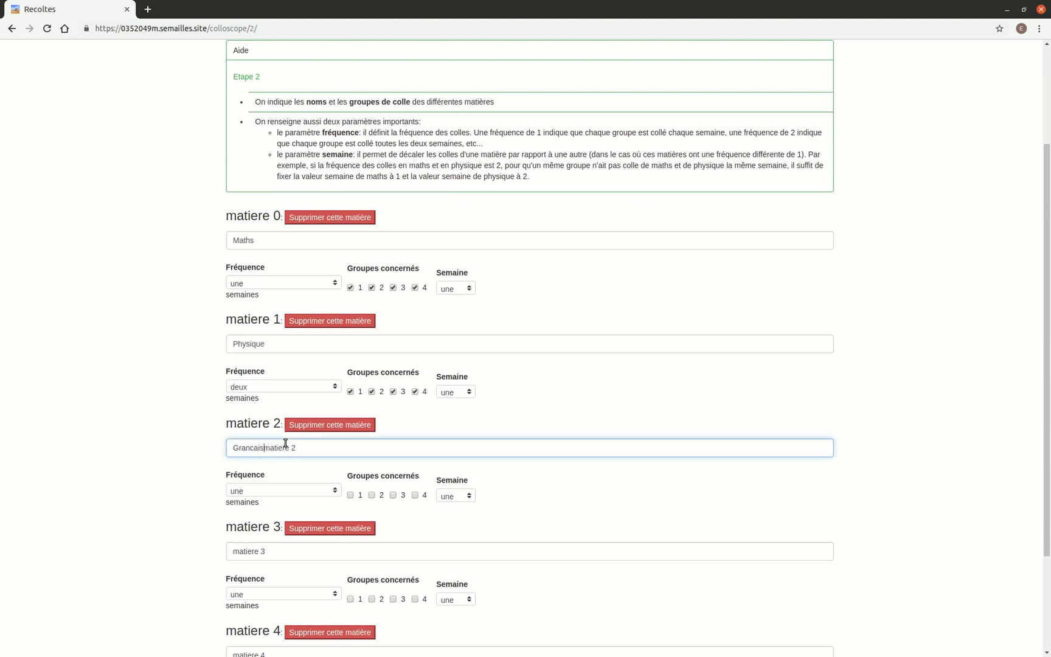
{"action": "key", "text": "BackSpace"}
{"action": "key", "text": "BackSpace"}
{"action": "key", "text": "BackSpace"}
{"action": "key", "text": "BackSpace"}
{"action": "key", "text": "BackSpace"}
{"action": "key", "text": "BackSpace"}
{"action": "key", "text": "BackSpace"}
{"action": "key", "text": "BackSpace"}
{"action": "key", "text": "shift+Right"}
{"action": "key", "text": "shift+Right"}
{"action": "key", "text": "shift+Right"}
{"action": "key", "text": "shift+Right"}
{"action": "key", "text": "shift+Right"}
{"action": "type", "text": "Francais"}
Assign groups 1 to 4 to Francais and set its frequency to deux semaines
{"action": "left_click", "coordinate": [351, 495]}
{"action": "left_click", "coordinate": [373, 496]}
{"action": "left_click", "coordinate": [394, 496]}
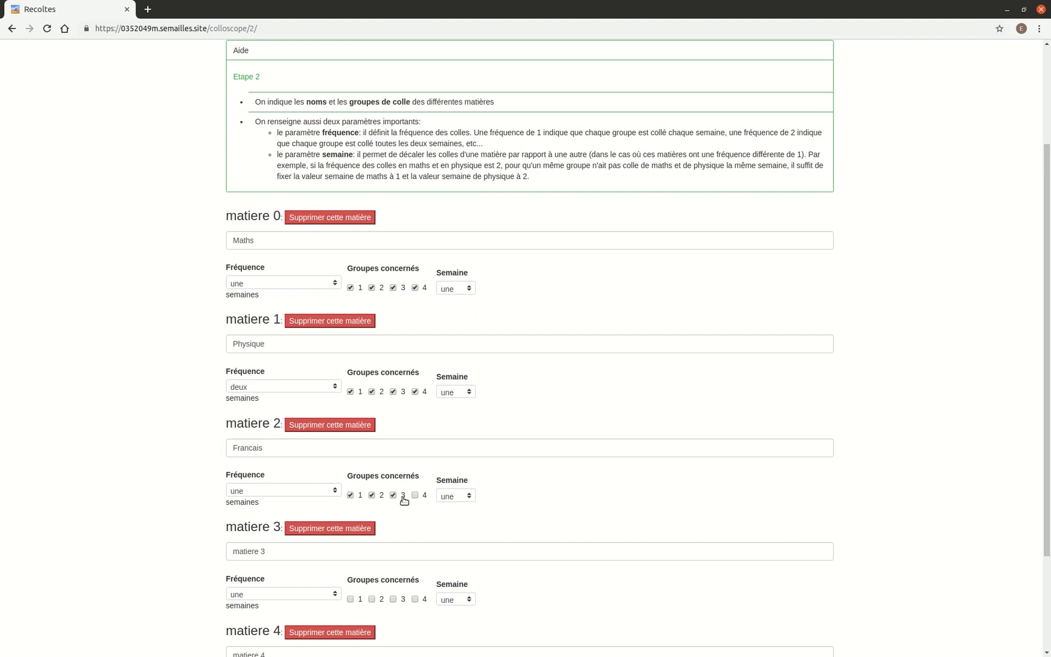
{"action": "left_click", "coordinate": [416, 495]}
{"action": "left_click", "coordinate": [289, 491]}
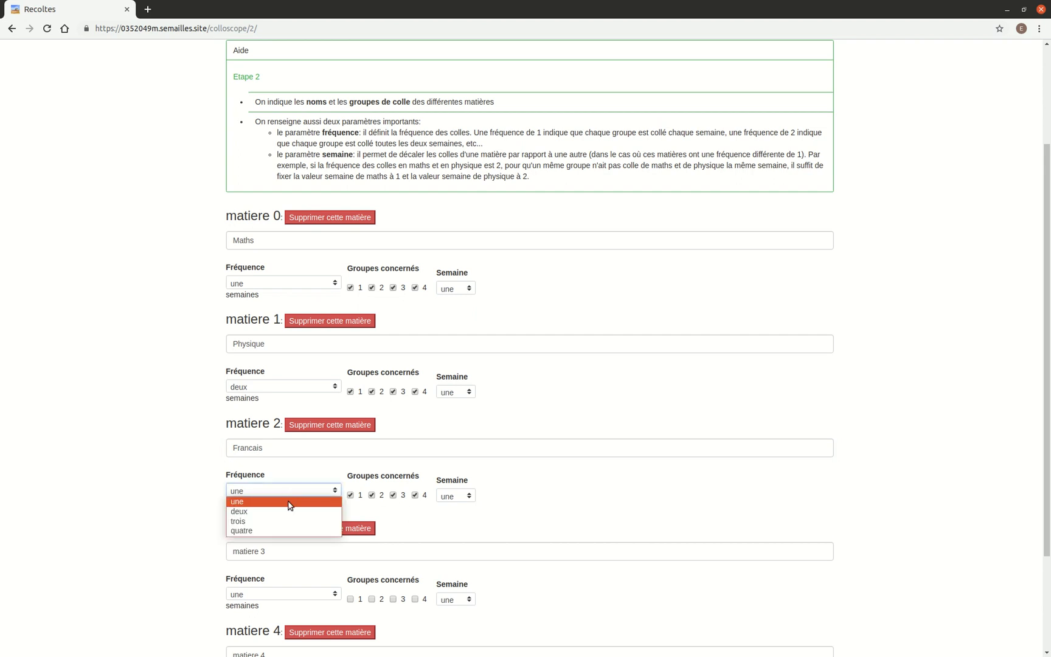
{"action": "left_click", "coordinate": [289, 510]}
Rename matiere 3 as Anglais and assign groups 1, 2 and 3 to it
{"action": "scroll", "coordinate": [298, 511], "scroll_direction": "down", "scroll_amount": 3}
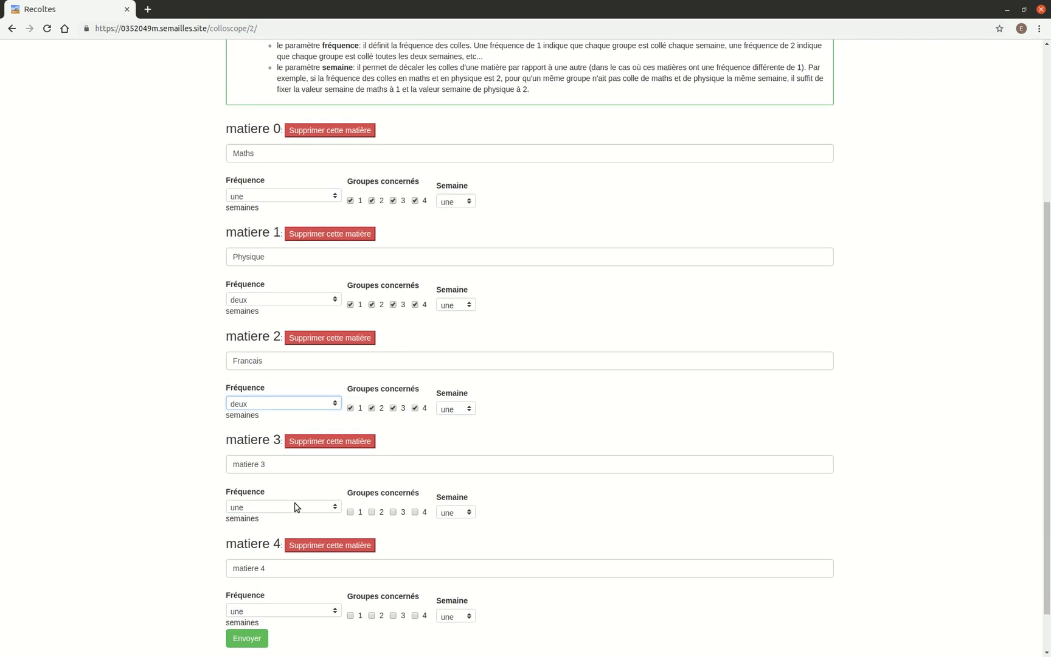
{"action": "left_click", "coordinate": [271, 465]}
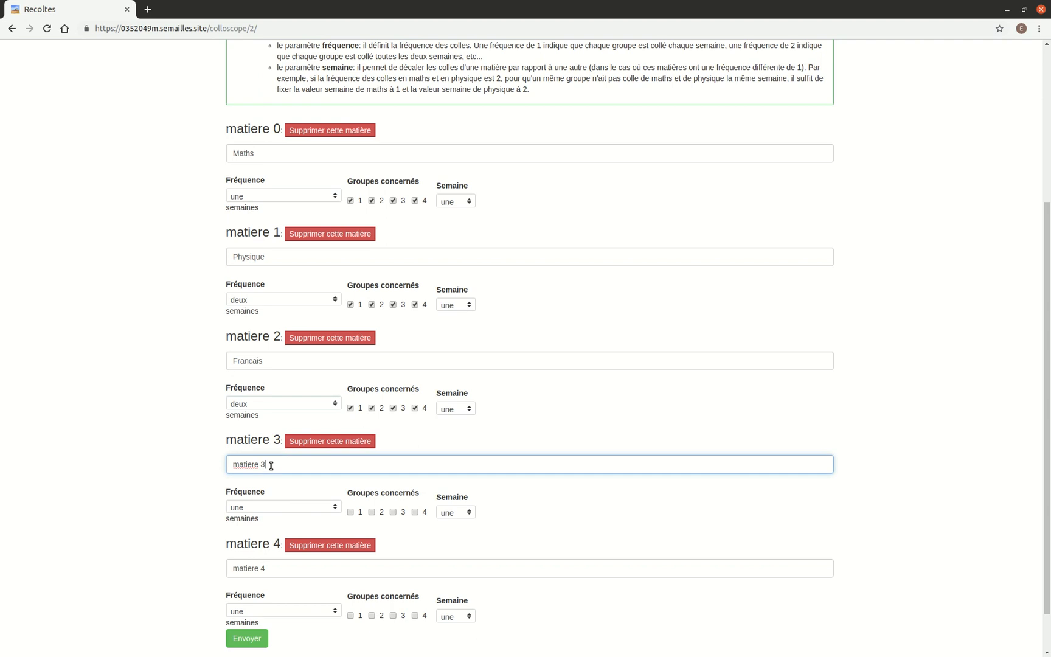
{"action": "key", "text": "BackSpace"}
{"action": "key", "text": "BackSpace"}
{"action": "key", "text": "BackSpace"}
{"action": "key", "text": "BackSpace"}
{"action": "key", "text": "BackSpace"}
{"action": "key", "text": "BackSpace"}
{"action": "key", "text": "BackSpace"}
{"action": "key", "text": "BackSpace"}
{"action": "type", "text": "Anglais"}
{"action": "left_click", "coordinate": [352, 513]}
{"action": "left_click", "coordinate": [372, 513]}
Rename matiere 4 as Allemand and assign group 4 to it
{"action": "scroll", "coordinate": [292, 544], "scroll_direction": "down", "scroll_amount": 2}
{"action": "left_click", "coordinate": [278, 519]}
{"action": "key", "text": "BackSpace"}
{"action": "key", "text": "BackSpace"}
{"action": "key", "text": "BackSpace"}
{"action": "key", "text": "BackSpace"}
{"action": "key", "text": "BackSpace"}
{"action": "key", "text": "BackSpace"}
{"action": "key", "text": "BackSpace"}
{"action": "type", "text": "Al"}
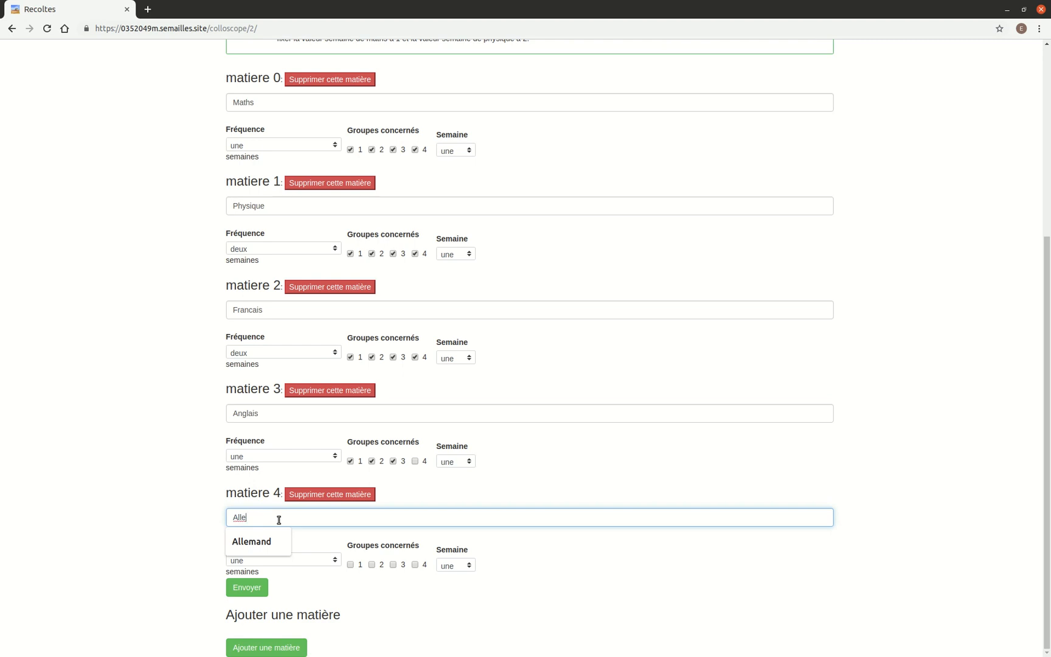
{"action": "type", "text": "le"}
{"action": "key", "text": "Down"}
{"action": "key", "text": "Return"}
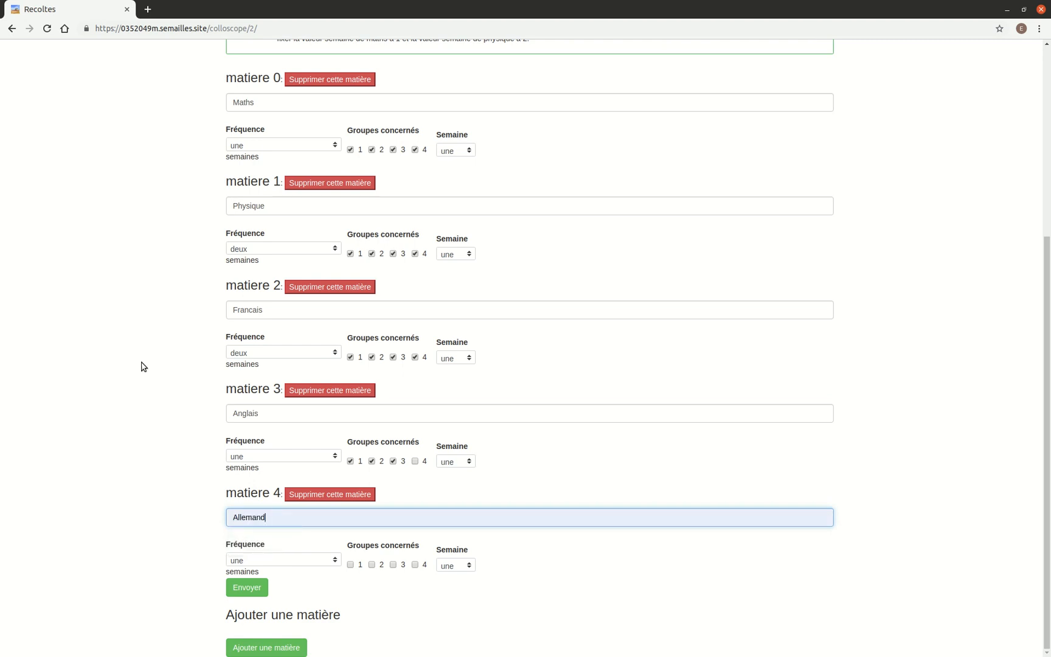
{"action": "left_click", "coordinate": [414, 565]}
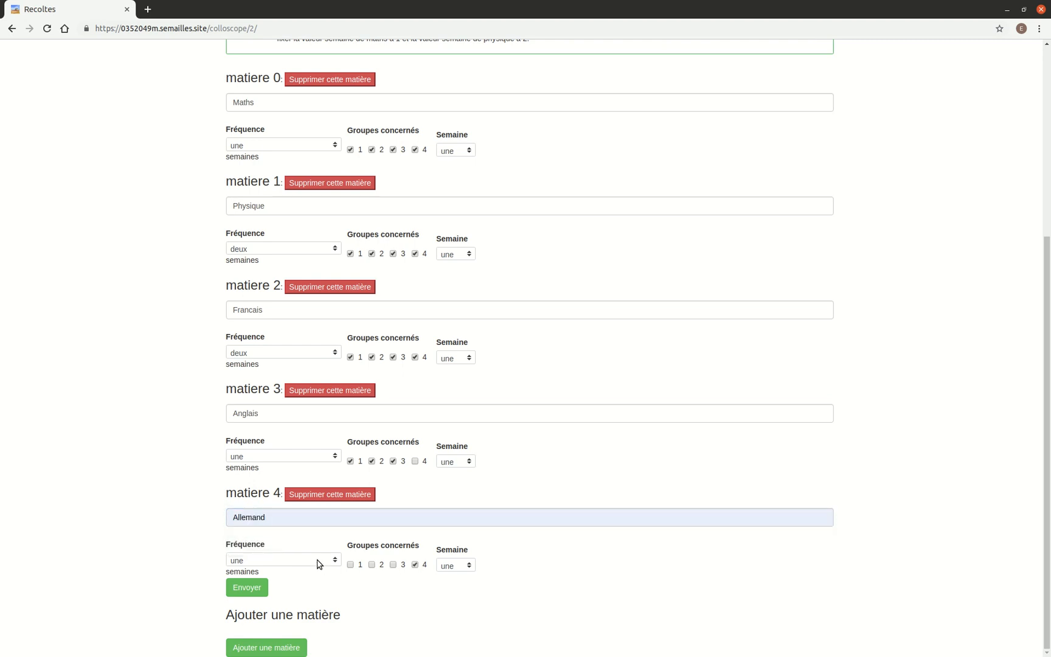
Set the frequency of both Anglais and Allemand to deux semaines
{"action": "left_click", "coordinate": [321, 458]}
{"action": "left_click", "coordinate": [317, 478]}
{"action": "left_click", "coordinate": [304, 561]}
{"action": "left_click", "coordinate": [290, 579]}
Set the Semaine value of Francais to deux and submit the subjects
{"action": "scroll", "coordinate": [324, 389], "scroll_direction": "up", "scroll_amount": 1}
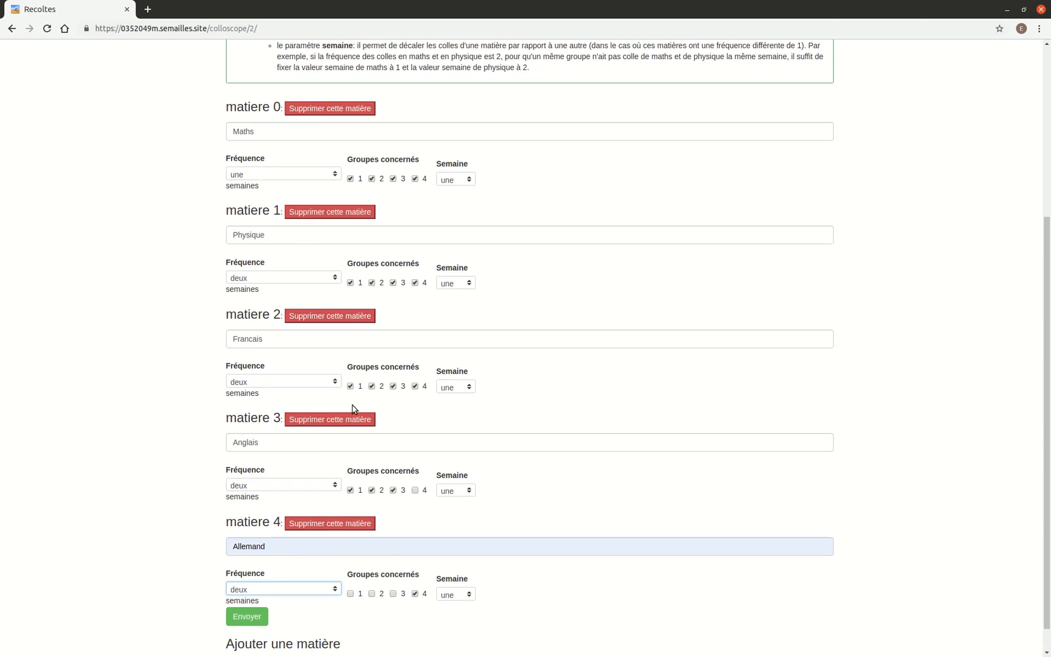
{"action": "left_click", "coordinate": [465, 387]}
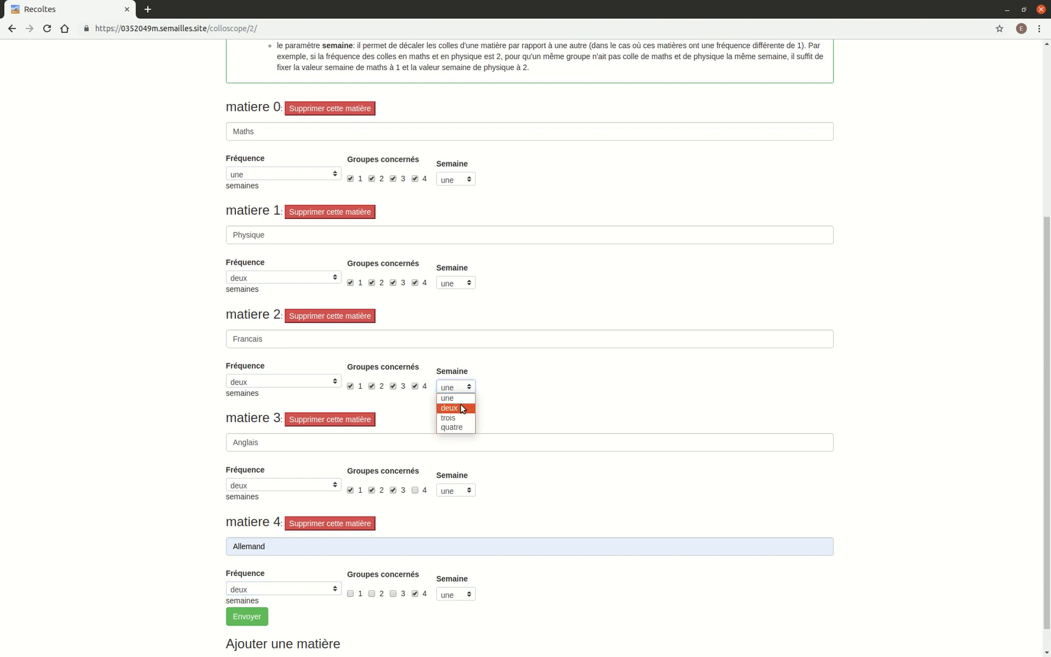
{"action": "left_click", "coordinate": [463, 408]}
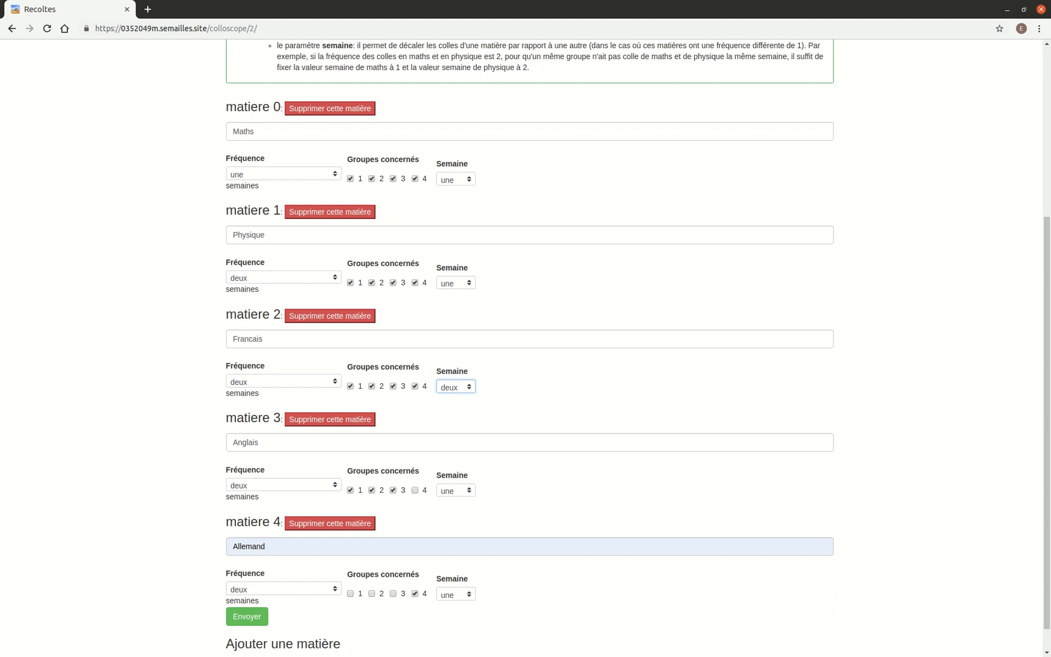
{"action": "scroll", "coordinate": [462, 517], "scroll_direction": "down", "scroll_amount": 1}
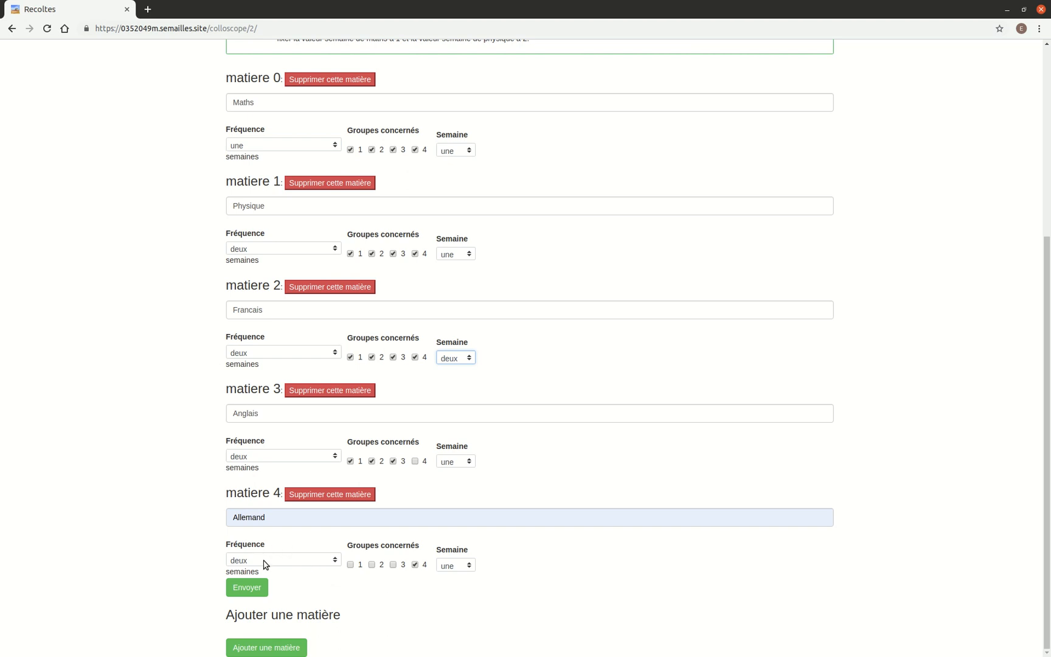
{"action": "left_click", "coordinate": [245, 587]}
Continue to Etape 3 and name the four Maths colleurs Euler, Gauss, Riemann and Hilbert
{"action": "left_click", "coordinate": [402, 200]}
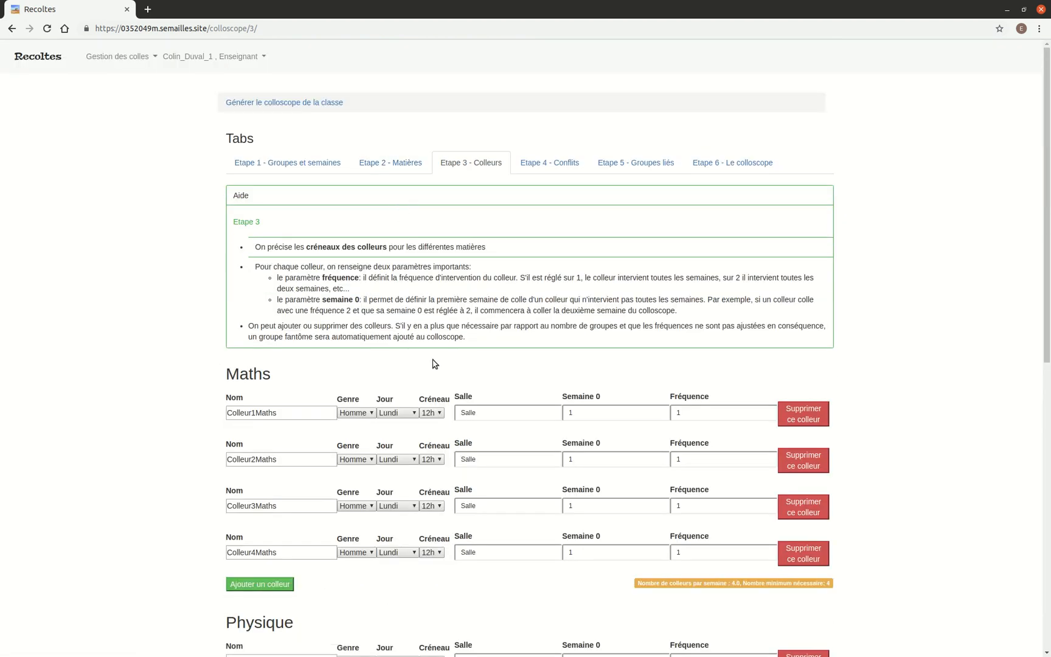
{"action": "scroll", "coordinate": [433, 362], "scroll_direction": "down", "scroll_amount": 1}
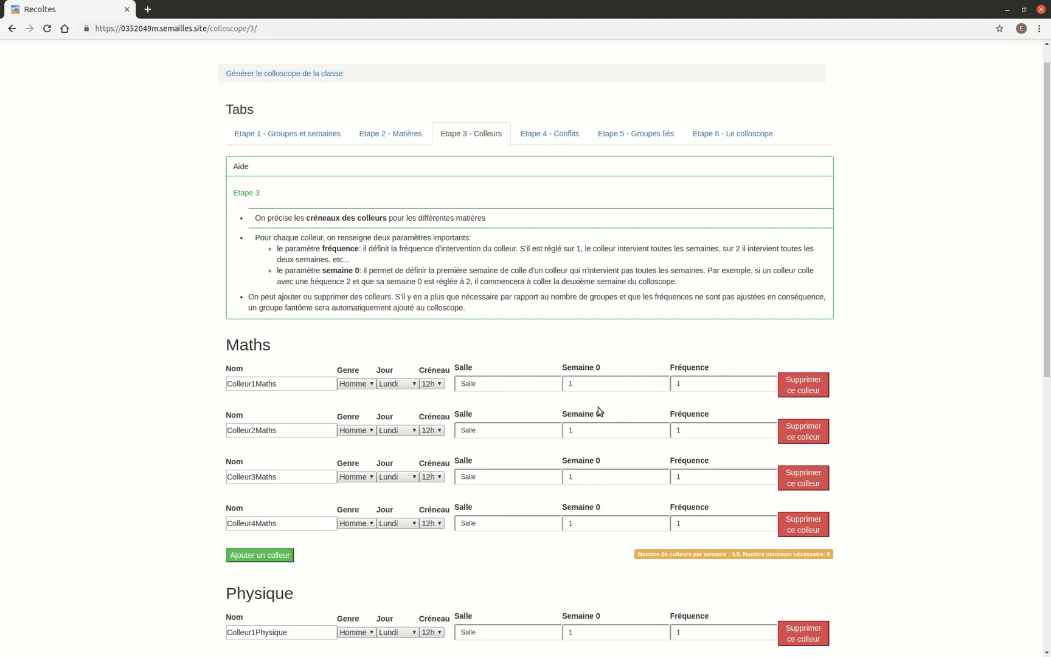
{"action": "scroll", "coordinate": [462, 389], "scroll_direction": "down", "scroll_amount": 1}
{"action": "scroll", "coordinate": [433, 398], "scroll_direction": "down", "scroll_amount": 3}
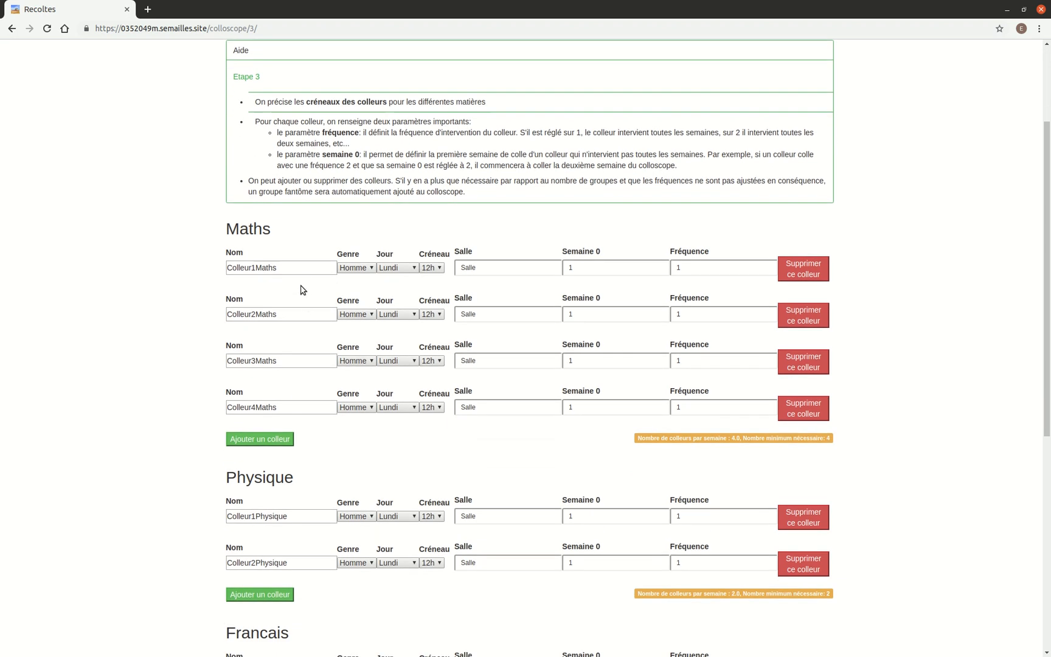
{"action": "left_click_drag", "start_coordinate": [298, 267], "coordinate": [229, 268]}
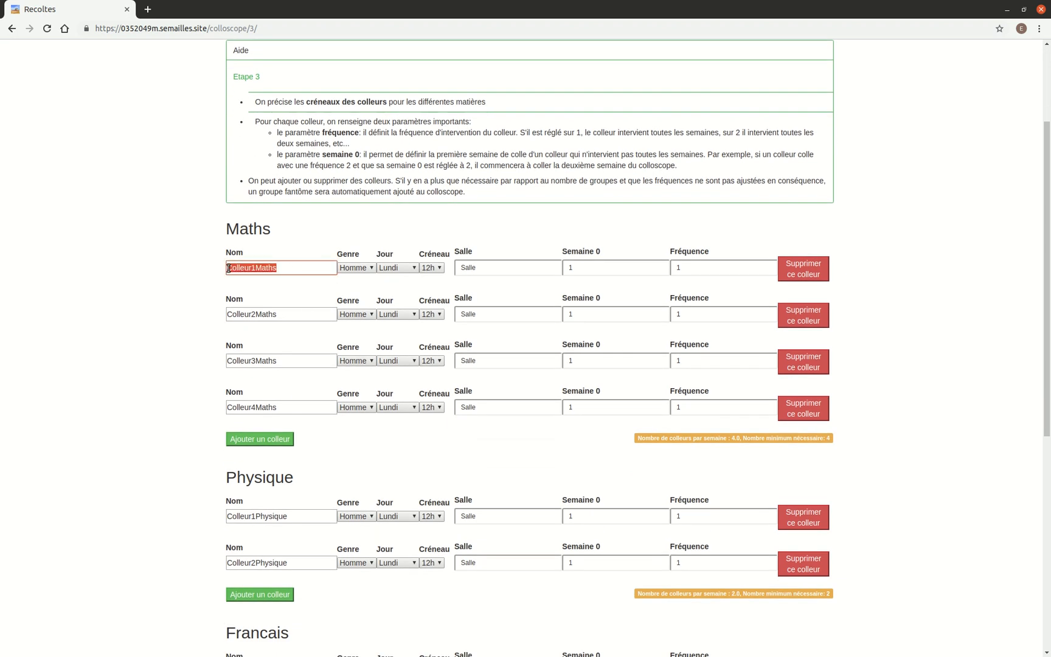
{"action": "type", "text": "Euler"}
{"action": "left_click_drag", "start_coordinate": [284, 314], "coordinate": [222, 311]}
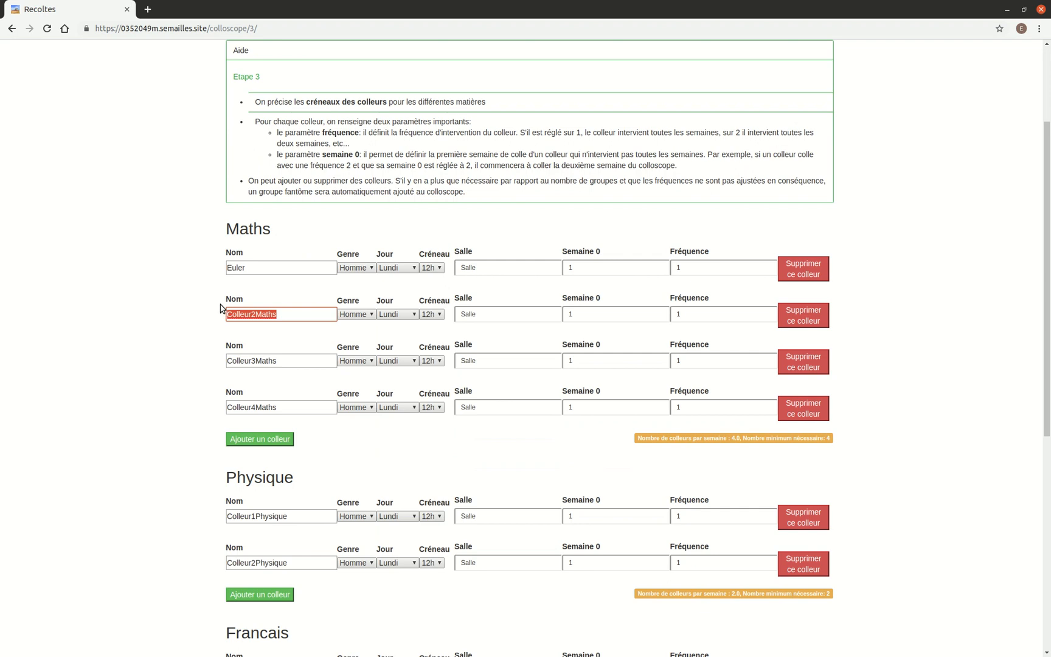
{"action": "type", "text": "Gai"}
{"action": "left_click_drag", "start_coordinate": [301, 362], "coordinate": [199, 351]}
{"action": "type", "text": "Rieman,n"}
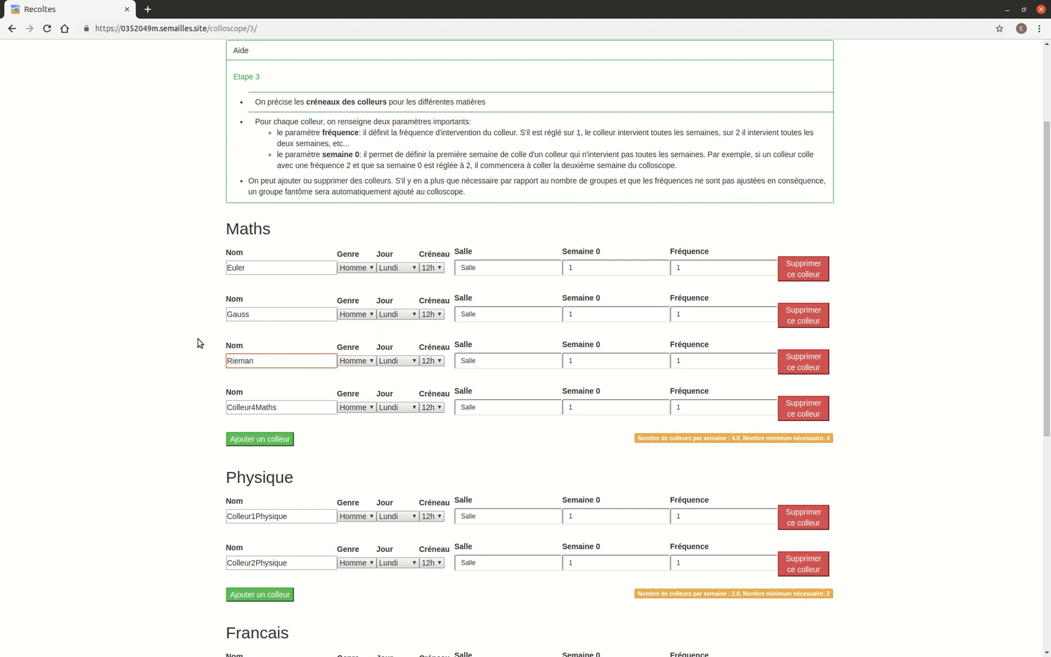
{"action": "left_click_drag", "start_coordinate": [276, 407], "coordinate": [188, 392]}
{"action": "type", "text": "Hilbert"}
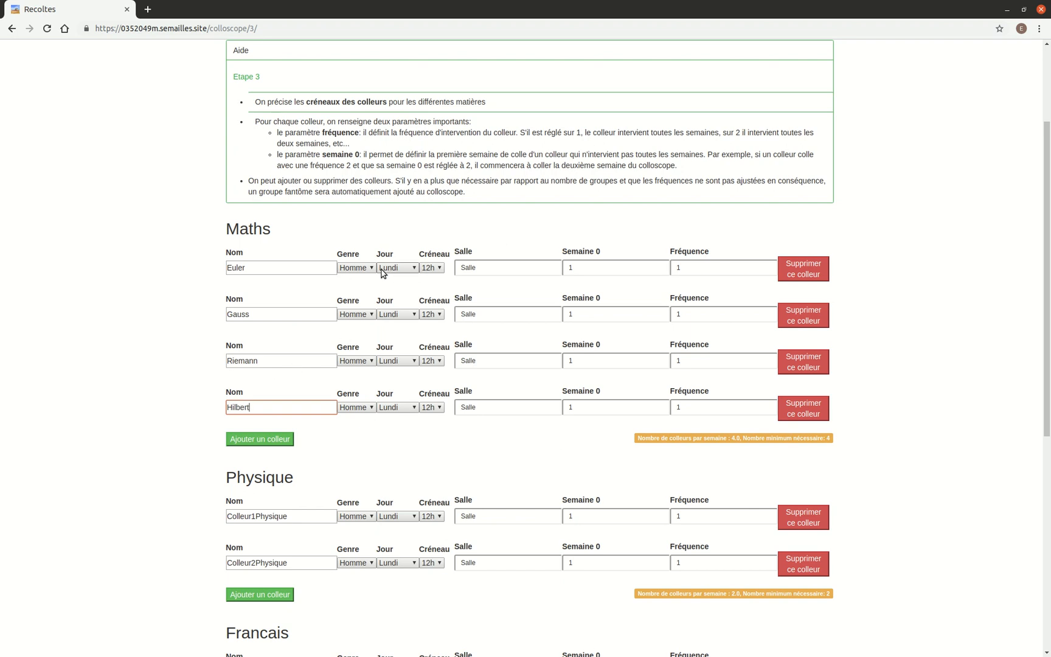
Set the Maths slots: créneau 15h for Euler, and jour Mardi with créneau 12h for Riemann
{"action": "left_click", "coordinate": [435, 269]}
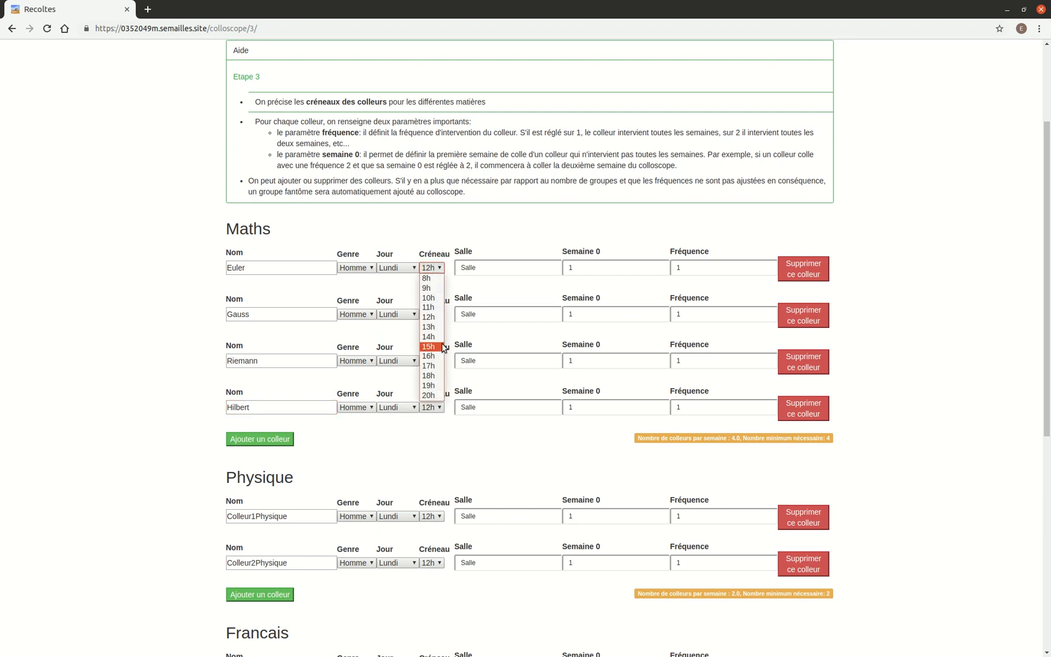
{"action": "left_click", "coordinate": [435, 335]}
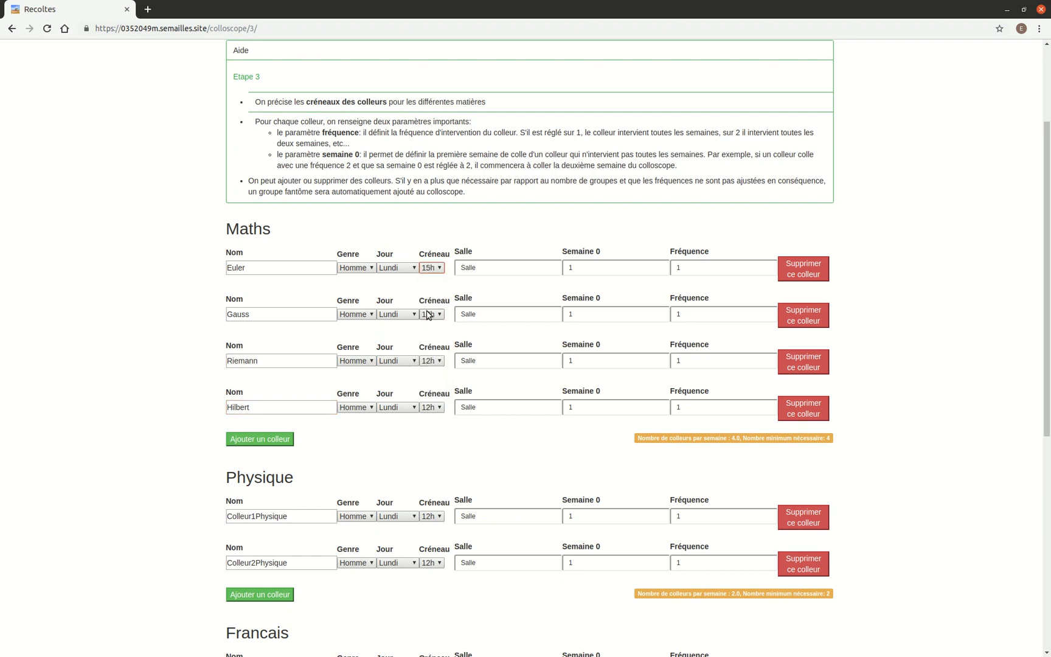
{"action": "left_click", "coordinate": [401, 358]}
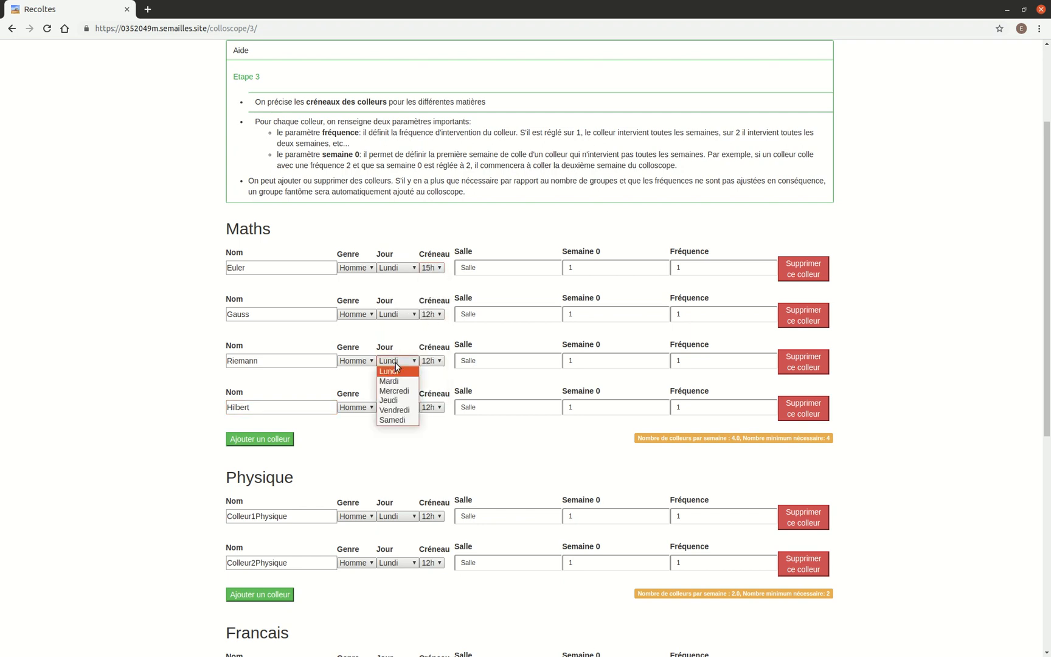
{"action": "left_click", "coordinate": [399, 379]}
{"action": "left_click", "coordinate": [433, 361]}
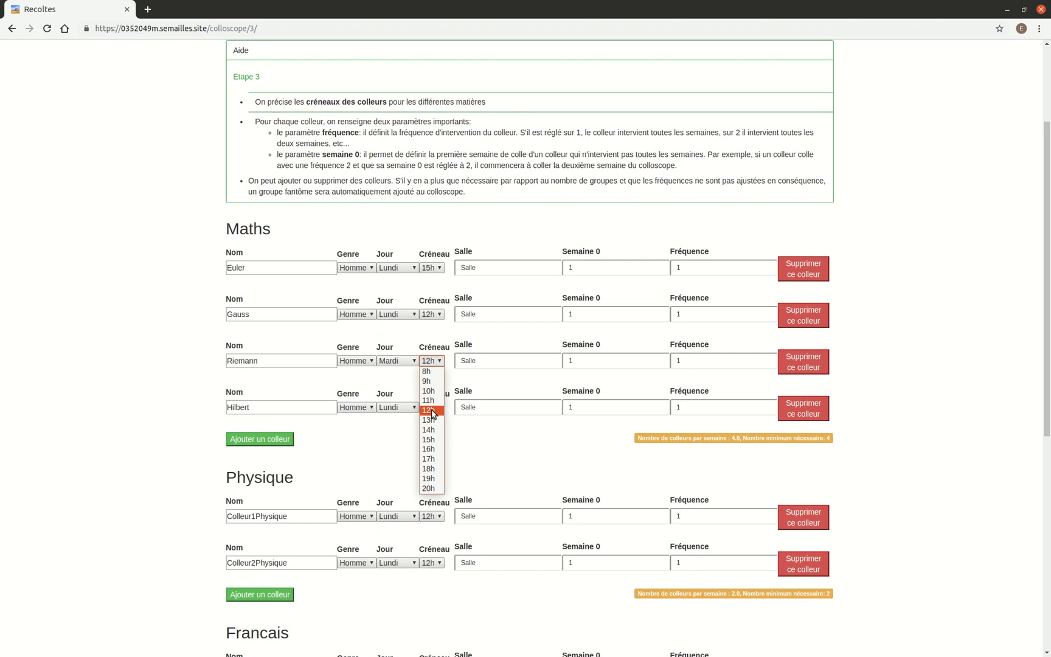
{"action": "left_click", "coordinate": [432, 410]}
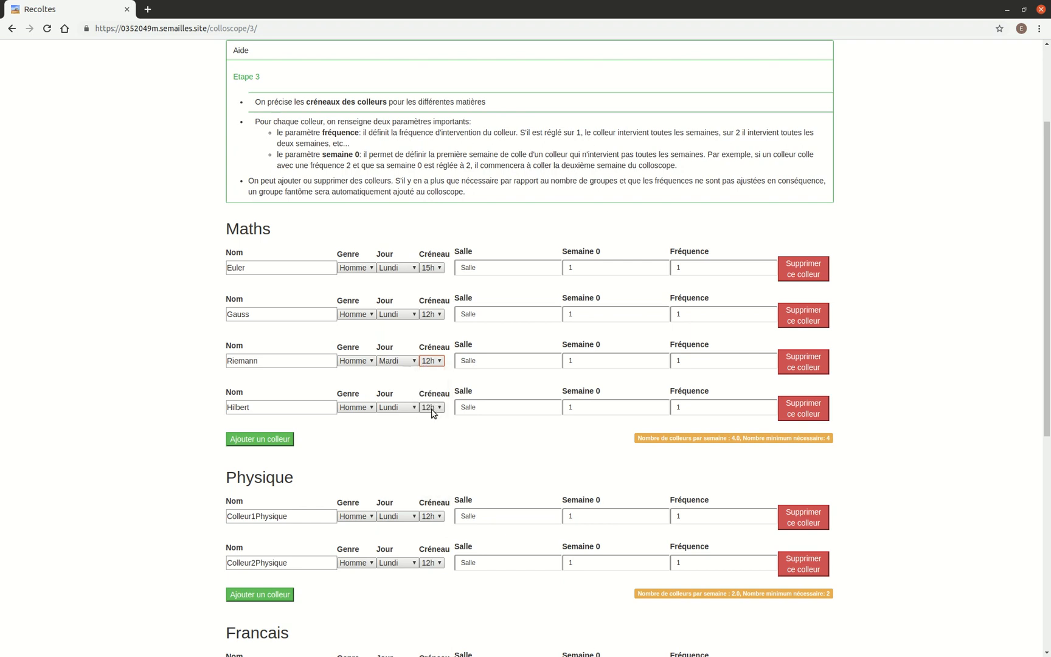
Set the slot of the Maths colleur Hilbert to Jeudi at 17h
{"action": "left_click", "coordinate": [394, 408]}
{"action": "left_click", "coordinate": [405, 446]}
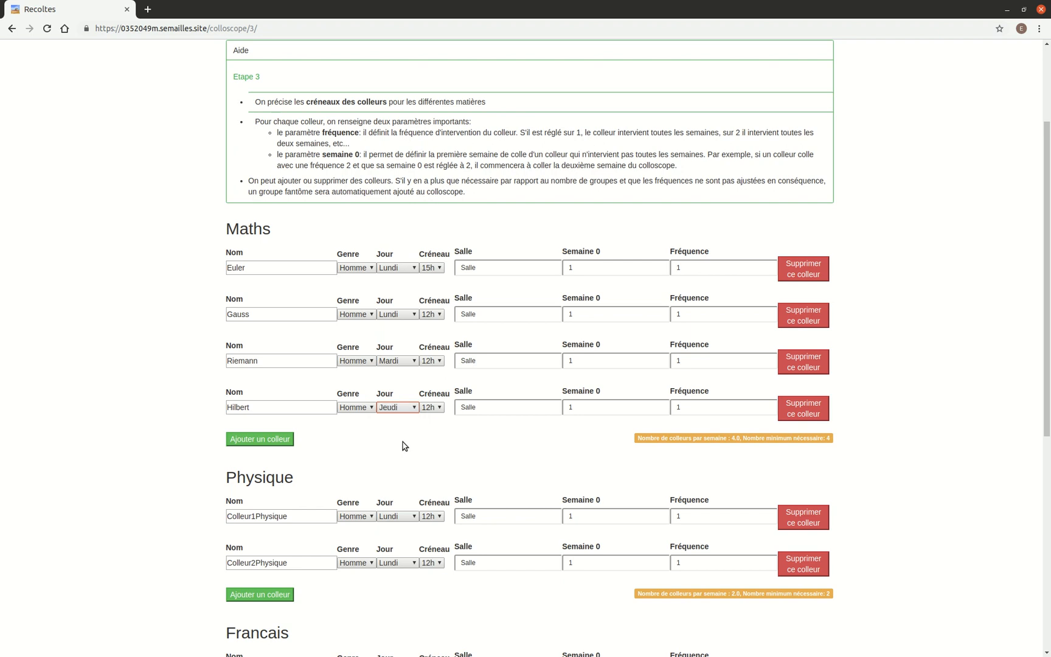
{"action": "left_click", "coordinate": [437, 412]}
{"action": "left_click", "coordinate": [438, 412]}
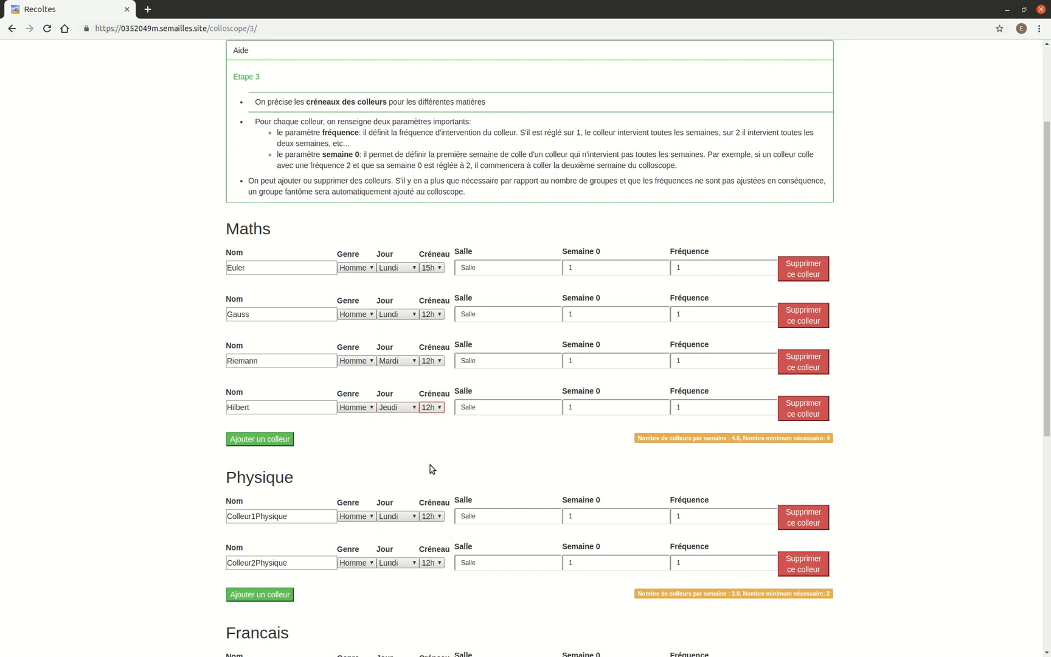
{"action": "left_click", "coordinate": [434, 406]}
{"action": "left_click", "coordinate": [438, 505]}
Set the jour of both Physique colleurs to Mercredi and the créneau of Colleur2Physique to 13h
{"action": "scroll", "coordinate": [572, 425], "scroll_direction": "down", "scroll_amount": 1}
{"action": "scroll", "coordinate": [572, 426], "scroll_direction": "down", "scroll_amount": 3}
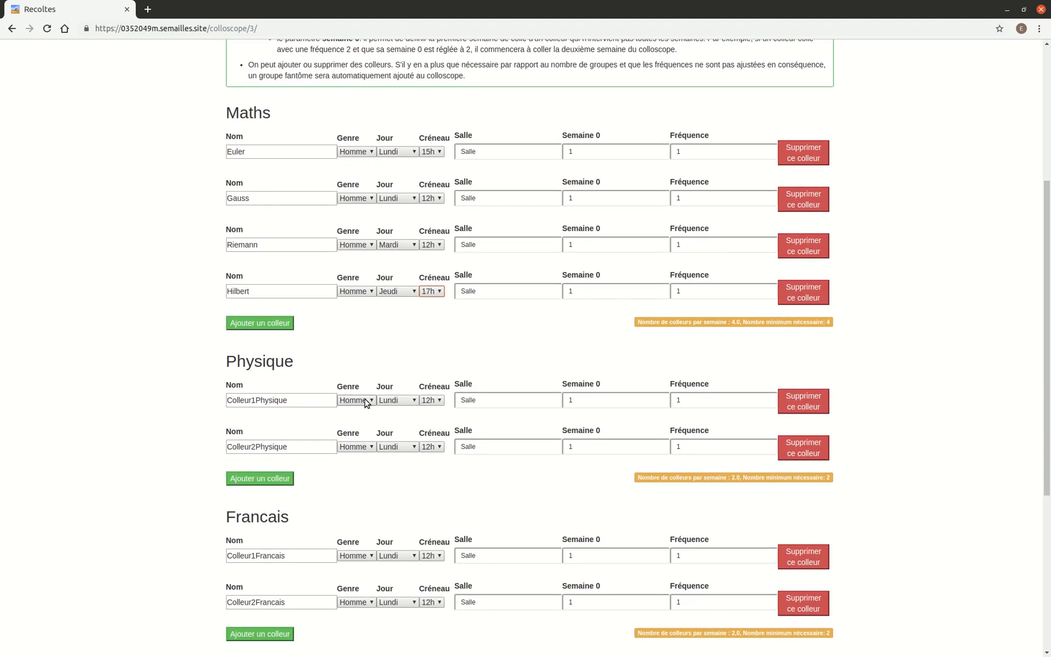
{"action": "left_click", "coordinate": [406, 400]}
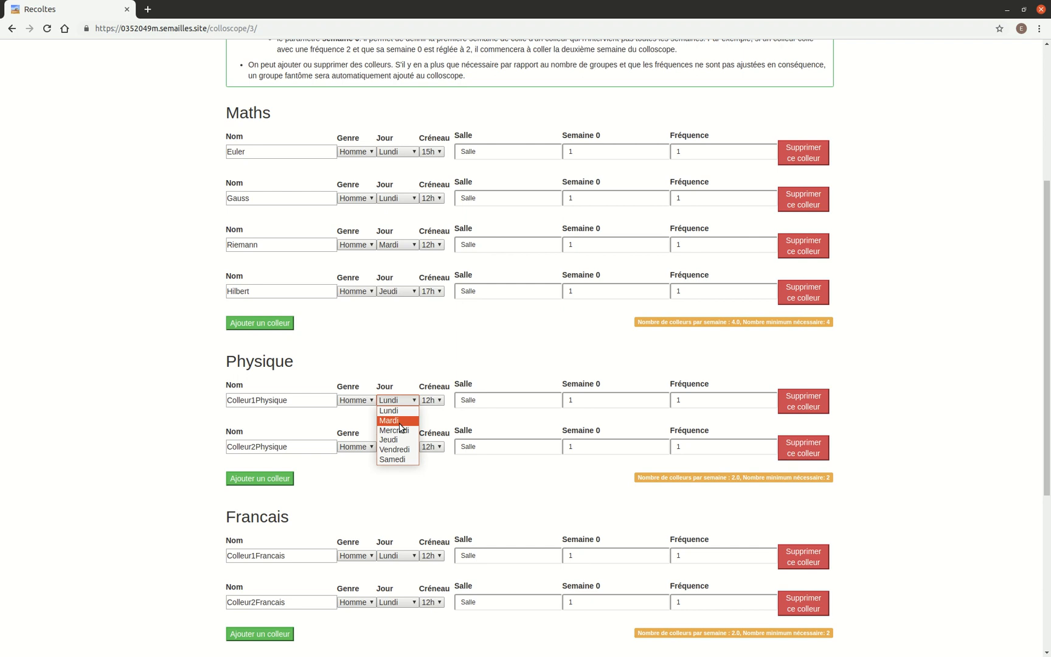
{"action": "left_click", "coordinate": [402, 430]}
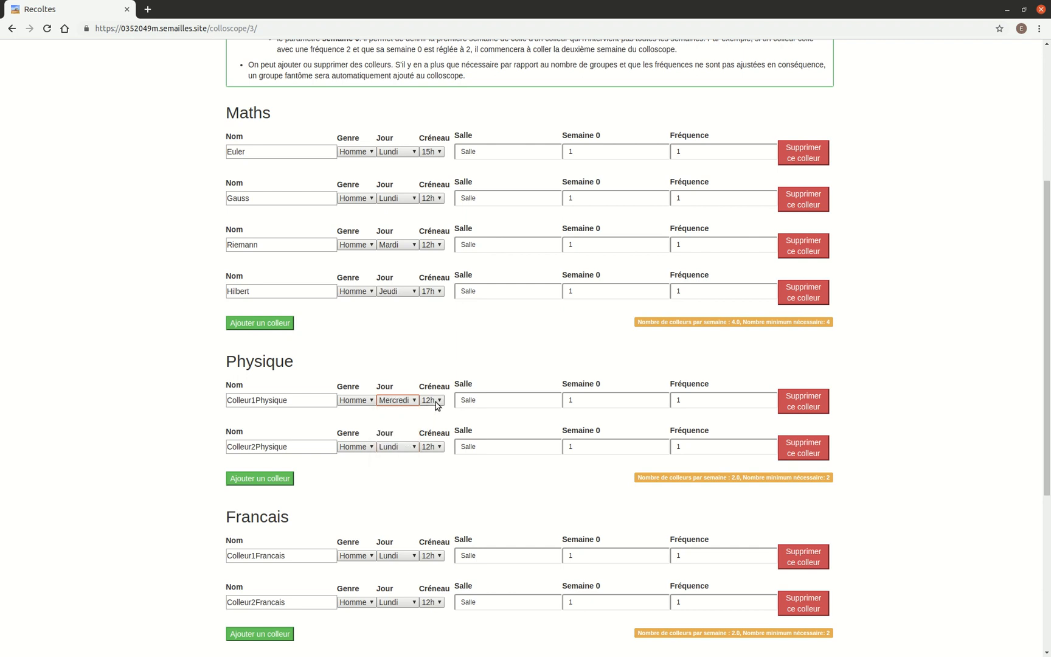
{"action": "left_click", "coordinate": [402, 446]}
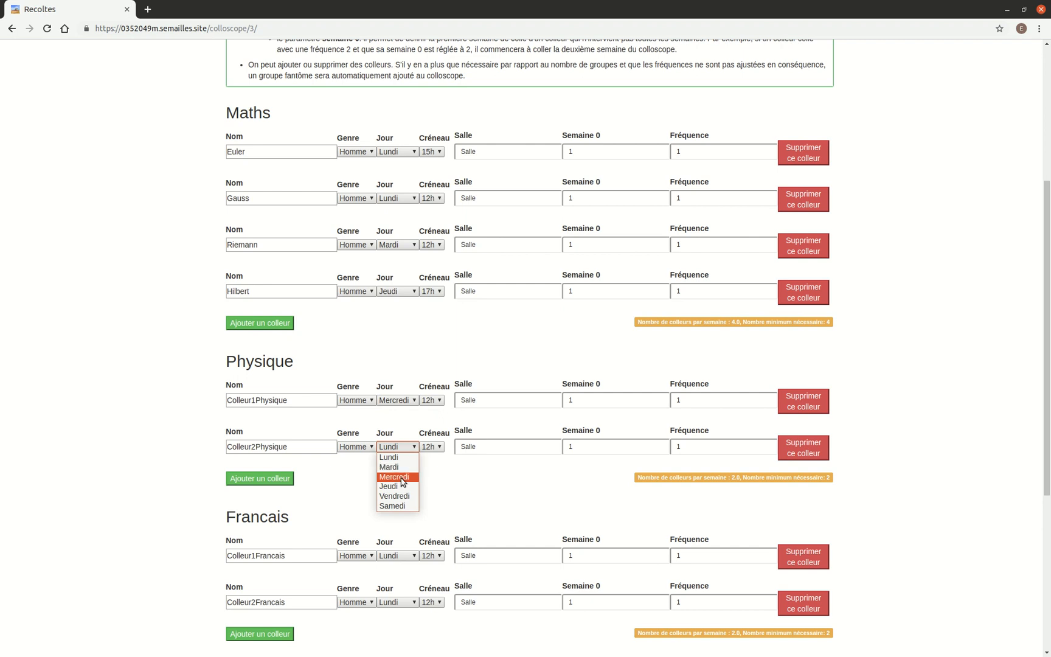
{"action": "left_click", "coordinate": [403, 477]}
{"action": "left_click", "coordinate": [429, 449]}
{"action": "left_click", "coordinate": [428, 505]}
Set Colleur1Francais to Mercredi at 18h, and Colleur2Francais to genre Femme and jour Vendredi
{"action": "scroll", "coordinate": [510, 418], "scroll_direction": "down", "scroll_amount": 3}
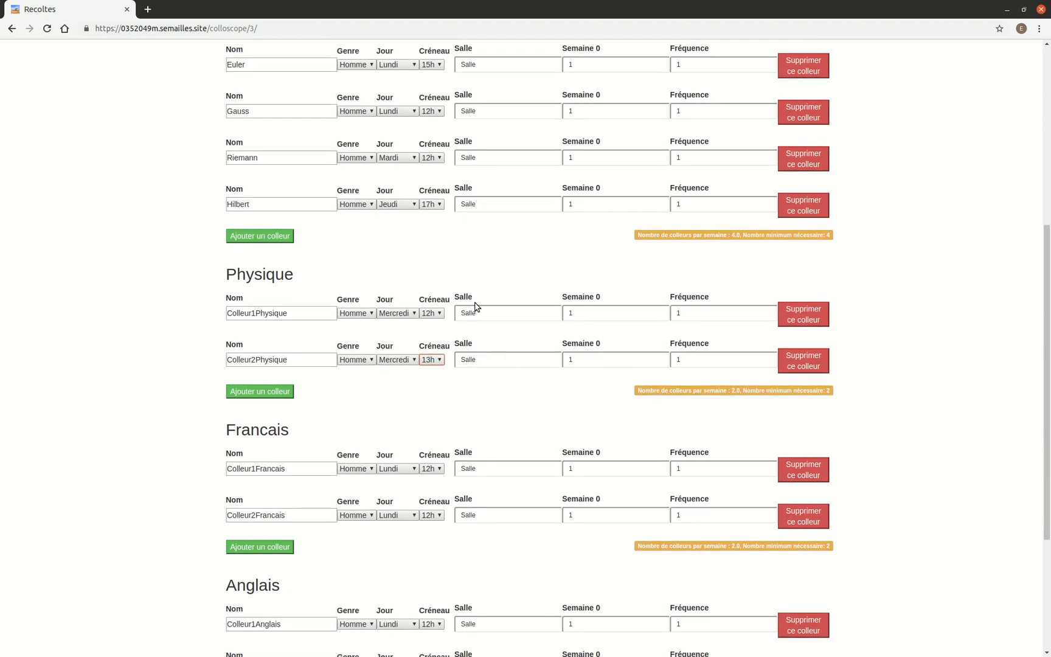
{"action": "scroll", "coordinate": [462, 409], "scroll_direction": "down", "scroll_amount": 3}
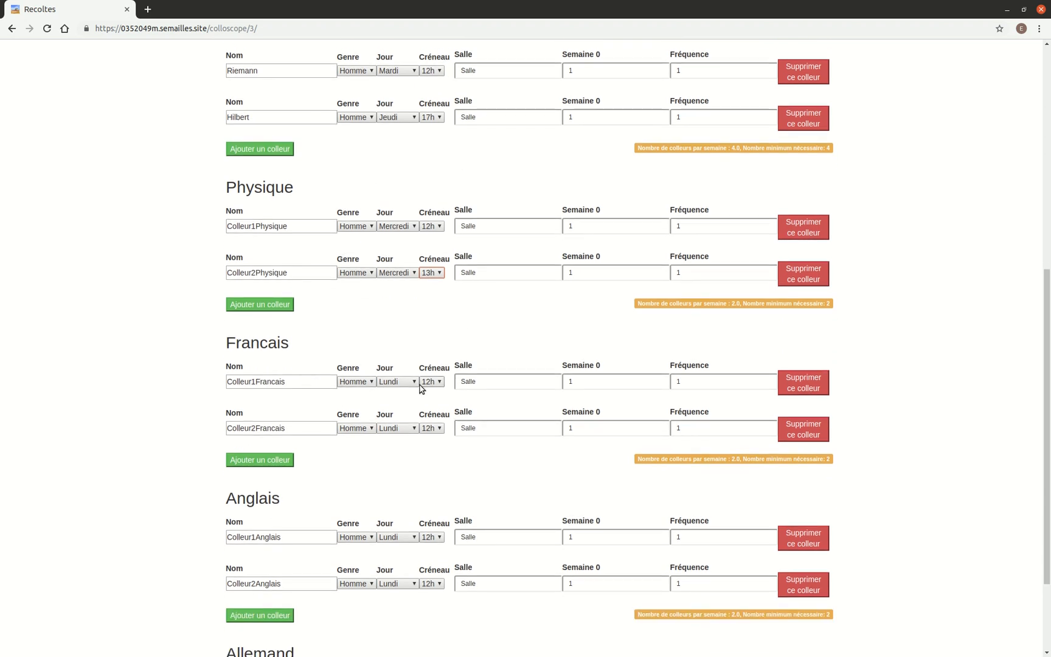
{"action": "left_click", "coordinate": [392, 383]}
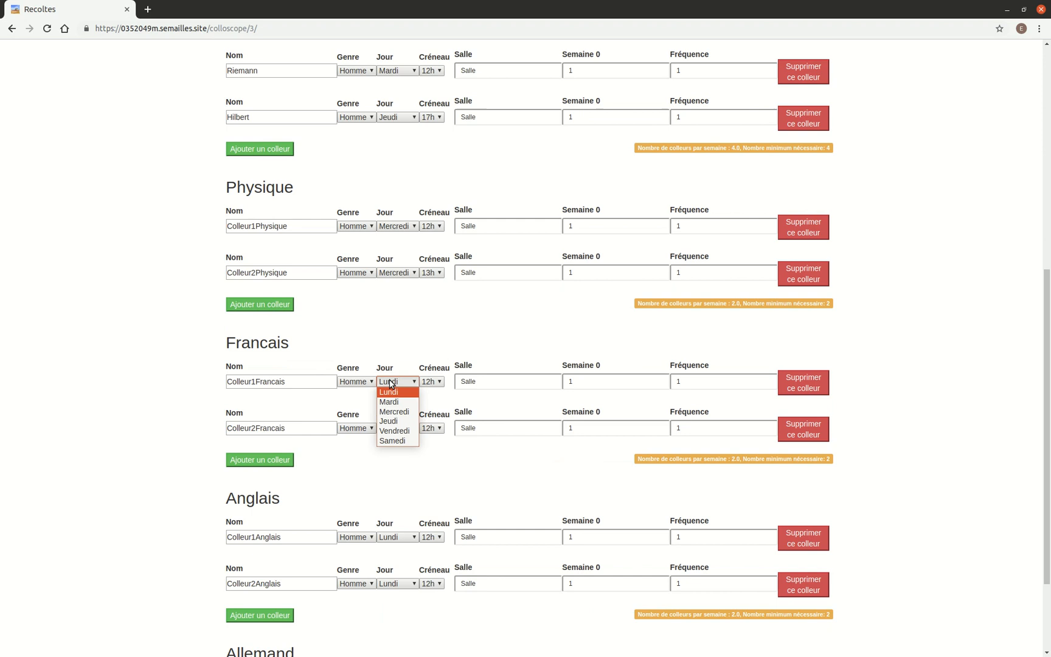
{"action": "left_click", "coordinate": [394, 413]}
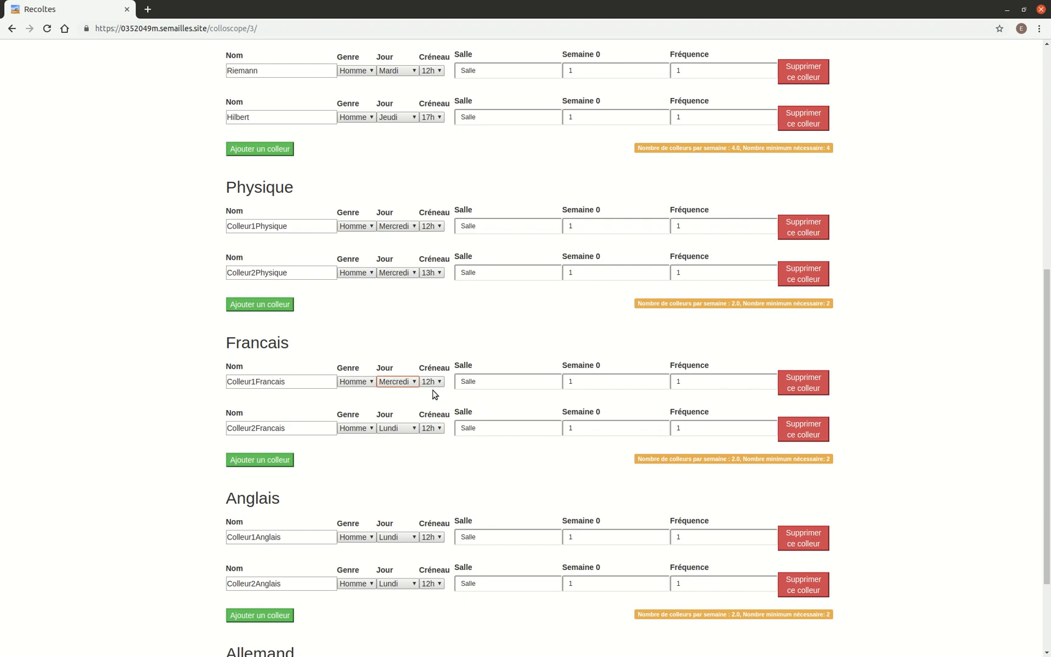
{"action": "left_click", "coordinate": [431, 382]}
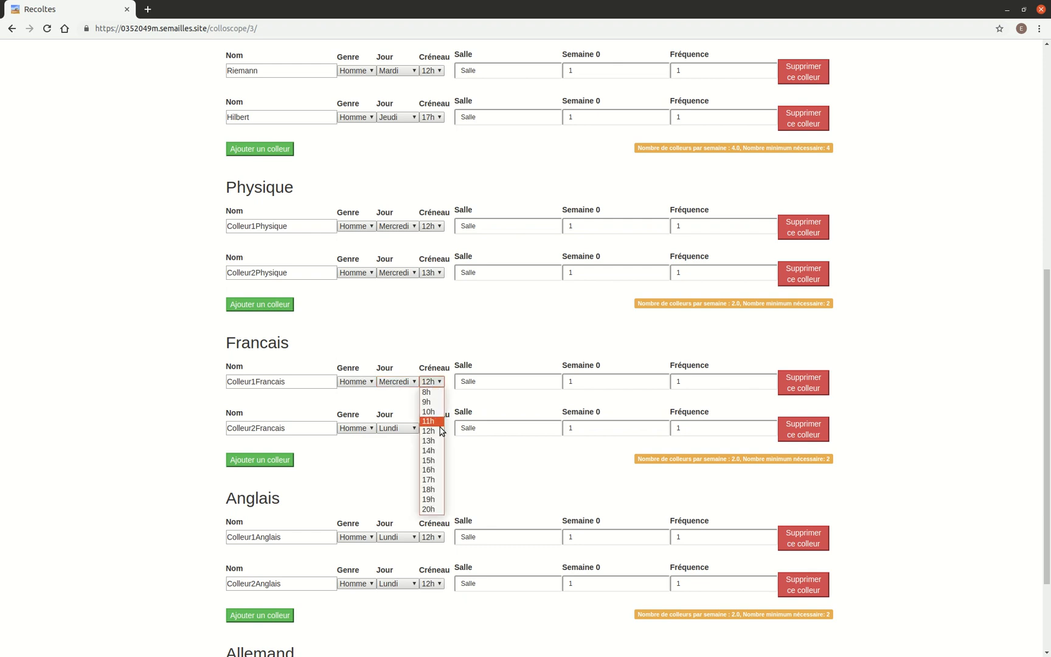
{"action": "left_click", "coordinate": [436, 489]}
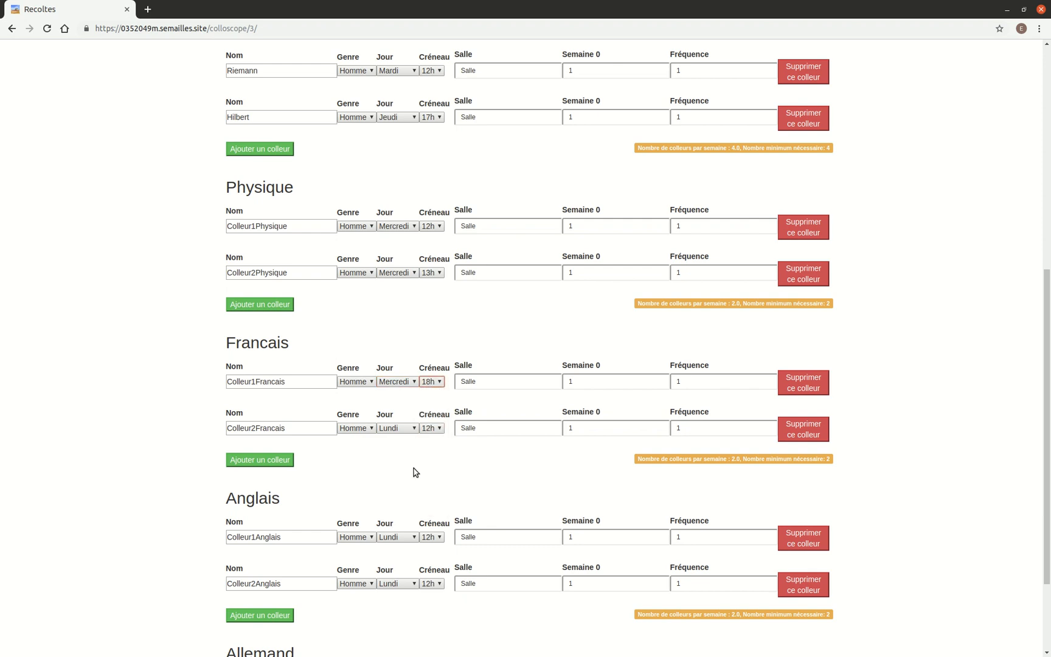
{"action": "left_click", "coordinate": [367, 429]}
{"action": "left_click", "coordinate": [363, 437]}
{"action": "left_click", "coordinate": [399, 429]}
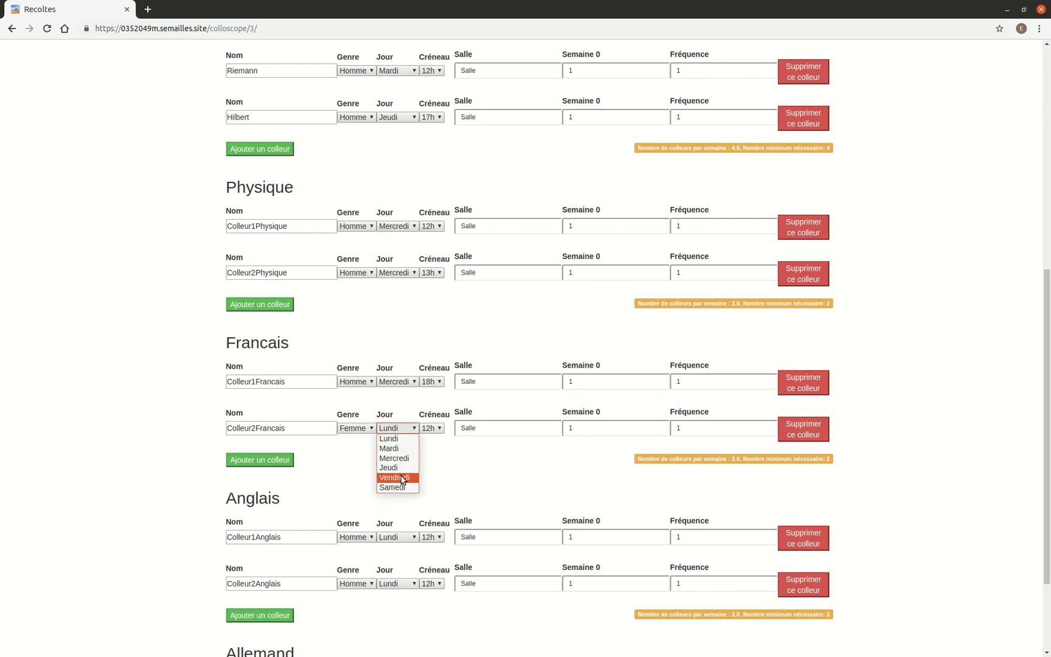
{"action": "left_click", "coordinate": [402, 478]}
Set the Anglais slots to Mardi 13h for Colleur1Anglais and Vendredi 11h for Colleur2Anglais
{"action": "scroll", "coordinate": [431, 466], "scroll_direction": "down", "scroll_amount": 3}
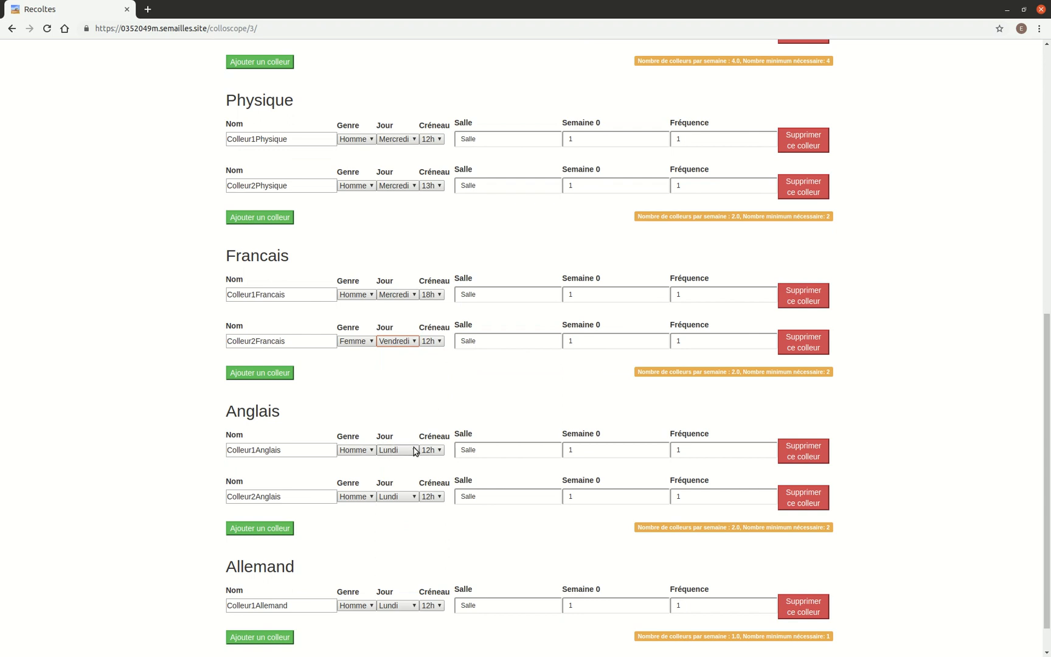
{"action": "left_click", "coordinate": [414, 451]}
{"action": "left_click", "coordinate": [409, 472]}
{"action": "left_click", "coordinate": [432, 450]}
{"action": "left_click", "coordinate": [430, 510]}
{"action": "left_click", "coordinate": [407, 497]}
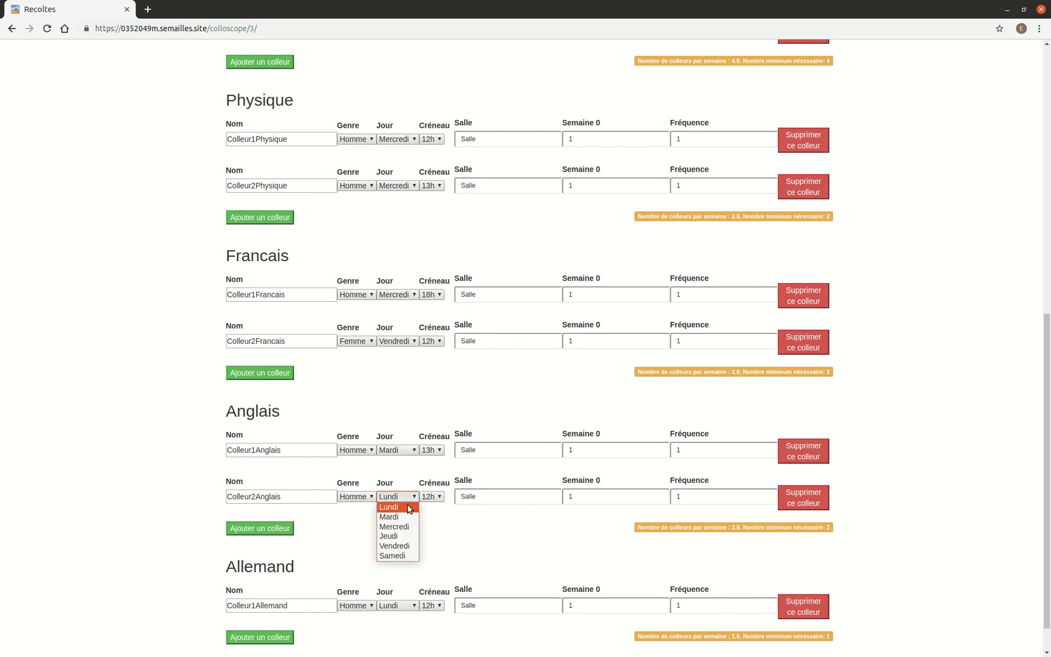
{"action": "left_click", "coordinate": [401, 545]}
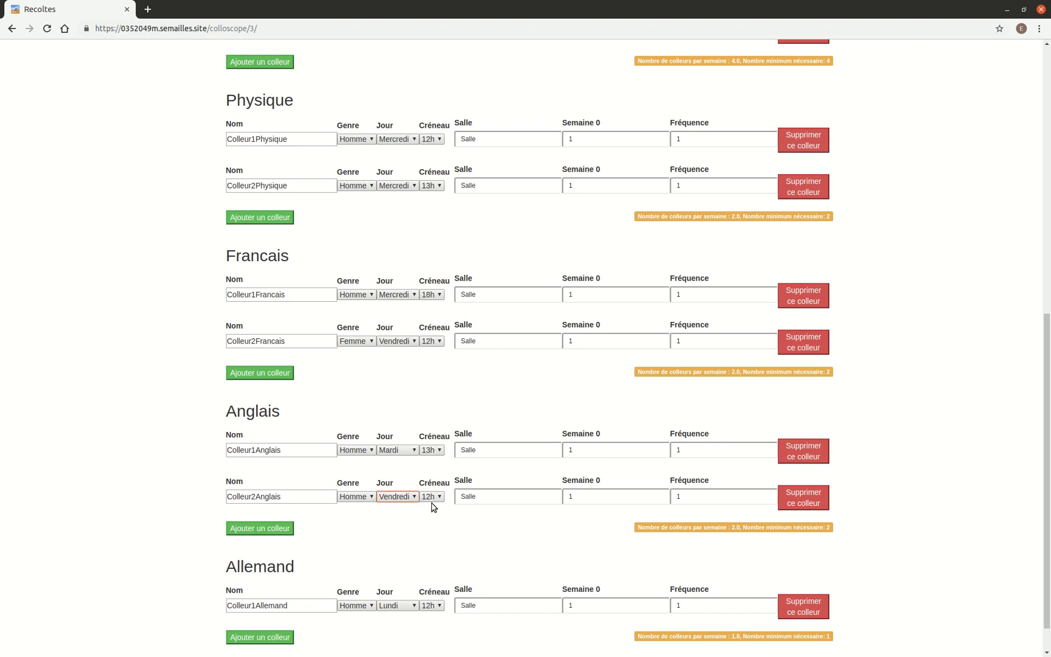
{"action": "left_click", "coordinate": [433, 496]}
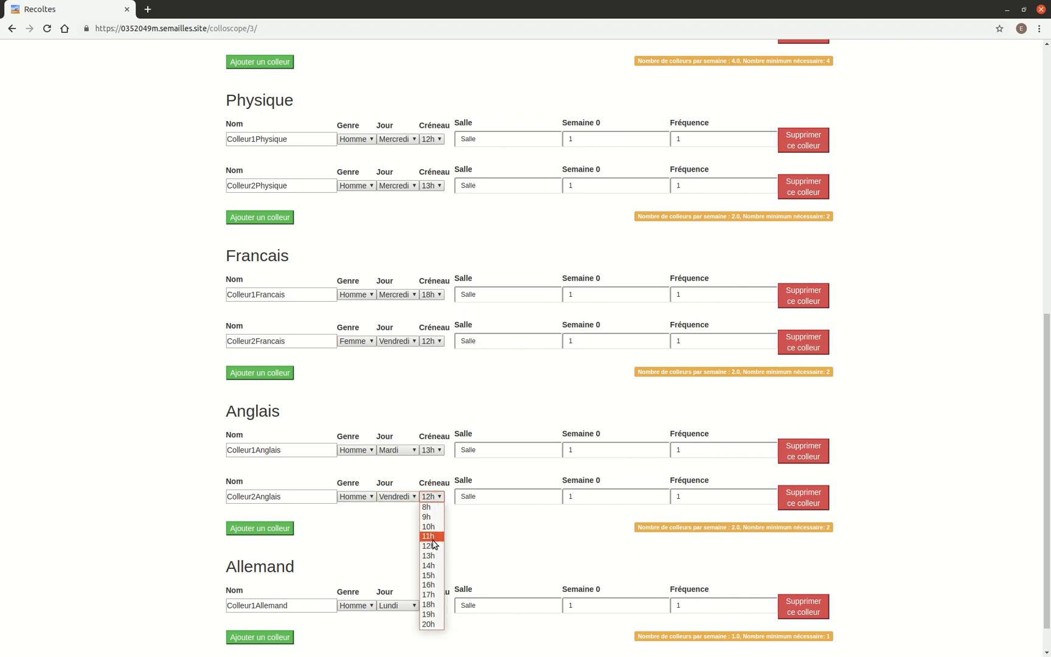
{"action": "left_click", "coordinate": [433, 539]}
Set Colleur1Allemand to Vendredi at 11h and submit the colleurs
{"action": "scroll", "coordinate": [418, 569], "scroll_direction": "down", "scroll_amount": 1}
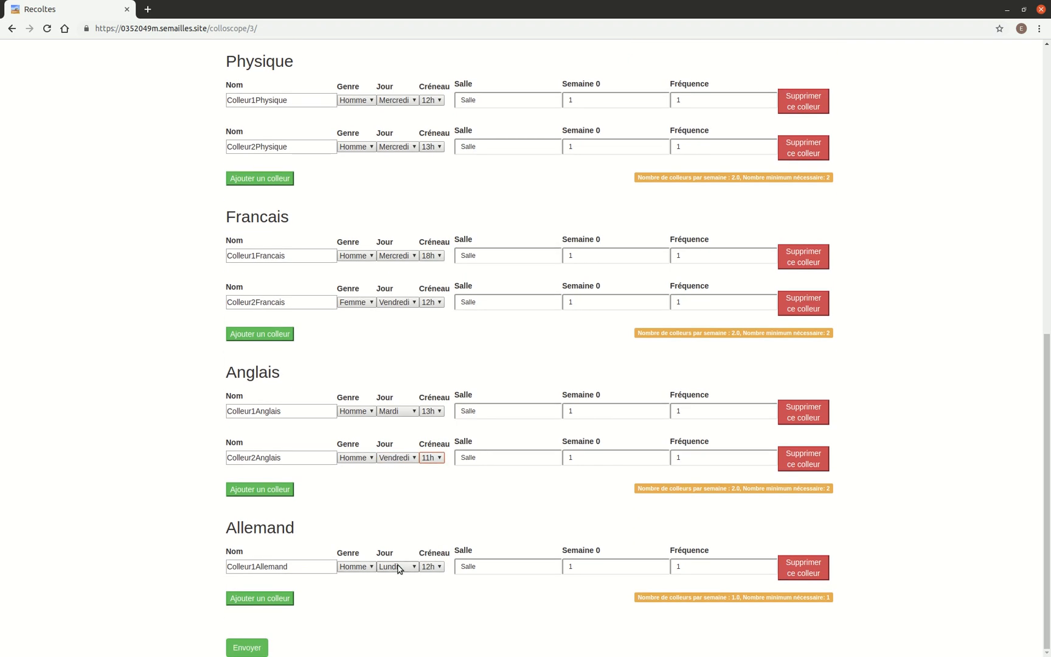
{"action": "left_click", "coordinate": [398, 567]}
{"action": "left_click", "coordinate": [406, 616]}
{"action": "left_click", "coordinate": [433, 567]}
{"action": "left_click", "coordinate": [435, 467]}
{"action": "scroll", "coordinate": [537, 363], "scroll_direction": "up", "scroll_amount": 3}
{"action": "scroll", "coordinate": [504, 399], "scroll_direction": "down", "scroll_amount": 3}
{"action": "left_click", "coordinate": [263, 646]}
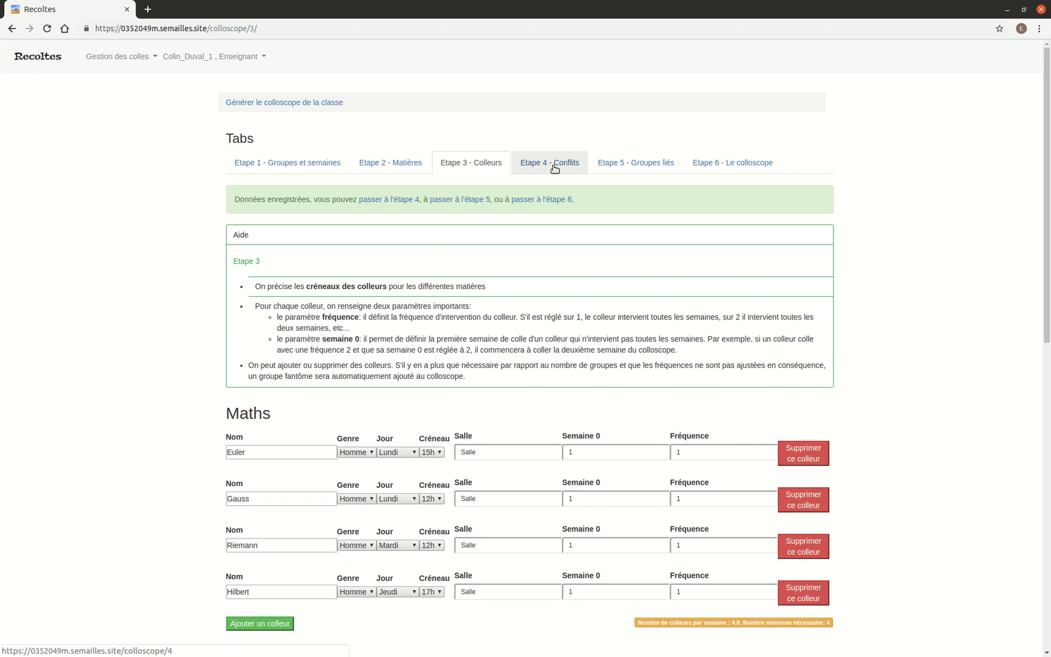
In Etape 4, add conflicts for the Colleur2Francais Vendredi 12h slot with group 4 and the Colleur1Allemand Vendredi 11h slot with group 1
{"action": "scroll", "coordinate": [554, 177], "scroll_direction": "down", "scroll_amount": 2}
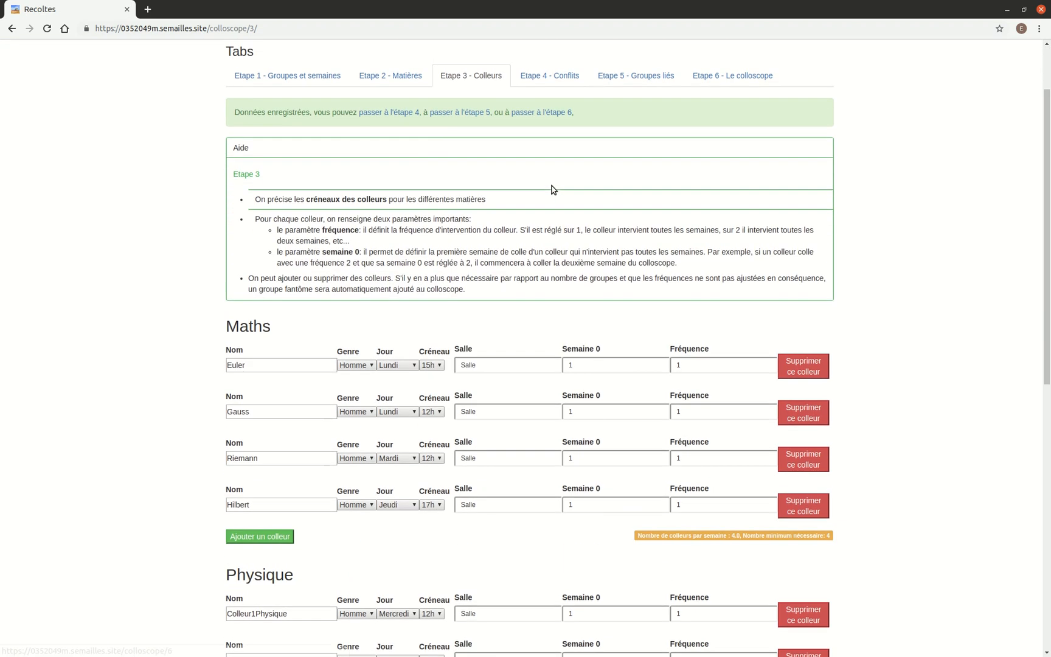
{"action": "left_click", "coordinate": [557, 79]}
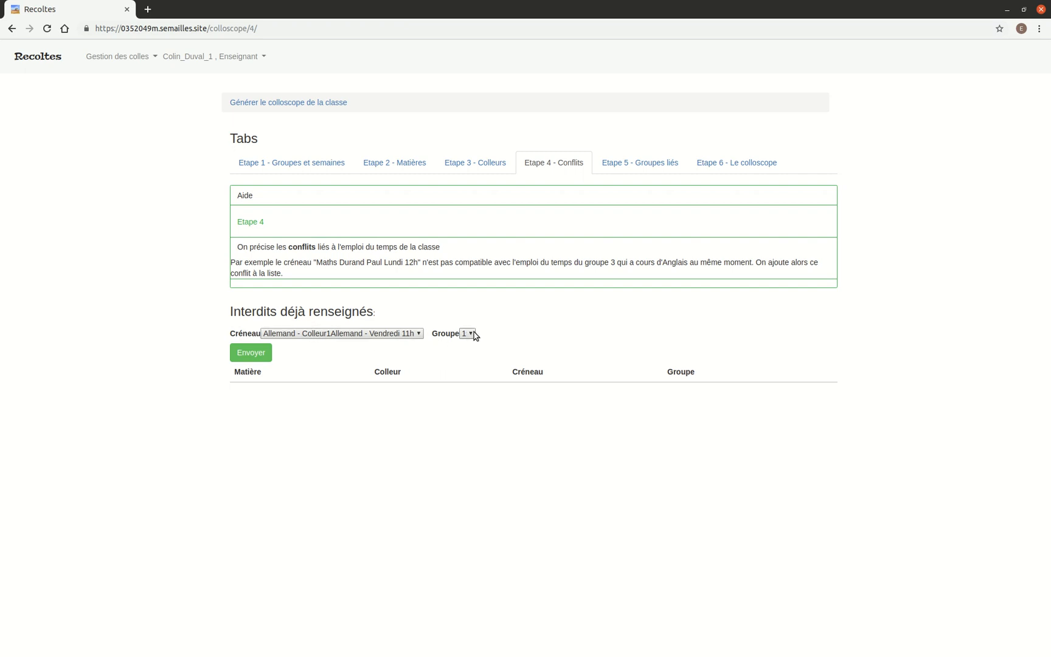
{"action": "left_click", "coordinate": [390, 335]}
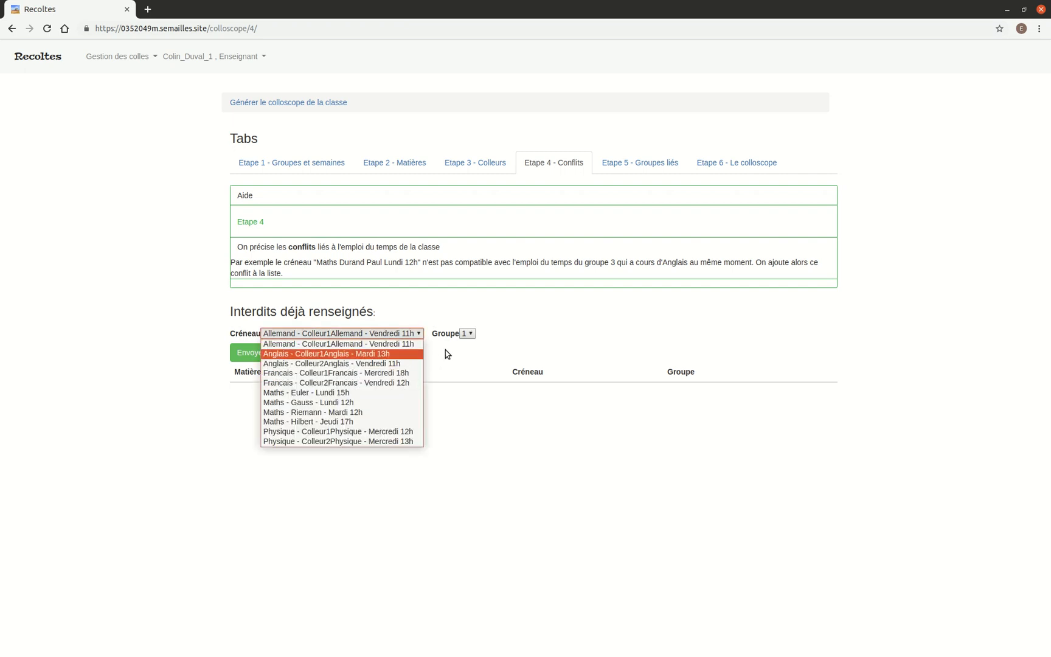
{"action": "left_click", "coordinate": [413, 383]}
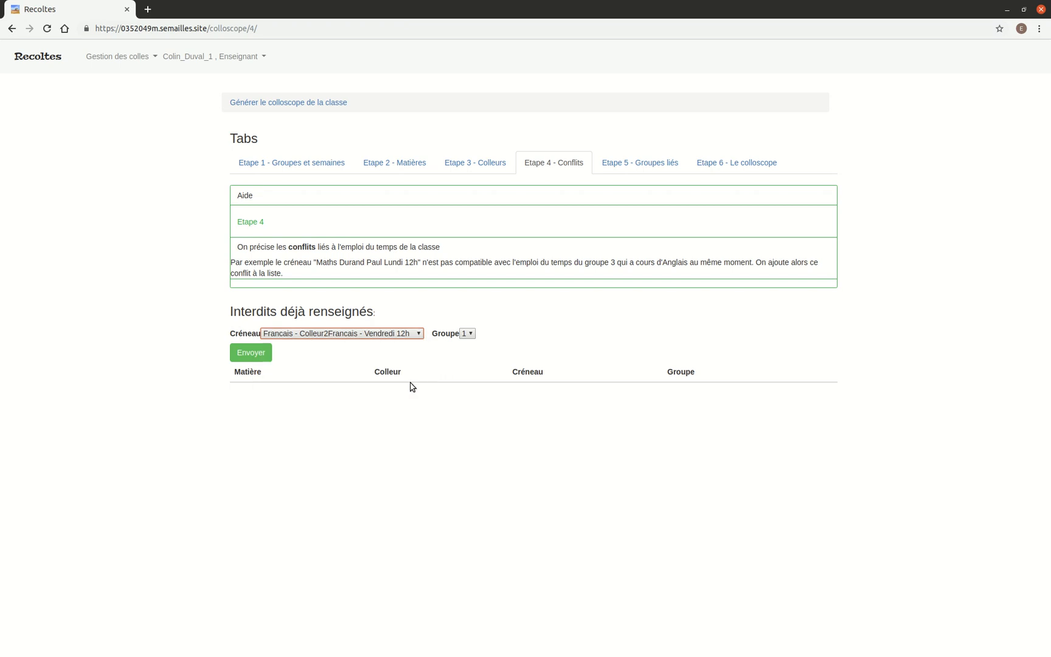
{"action": "left_click", "coordinate": [467, 334]}
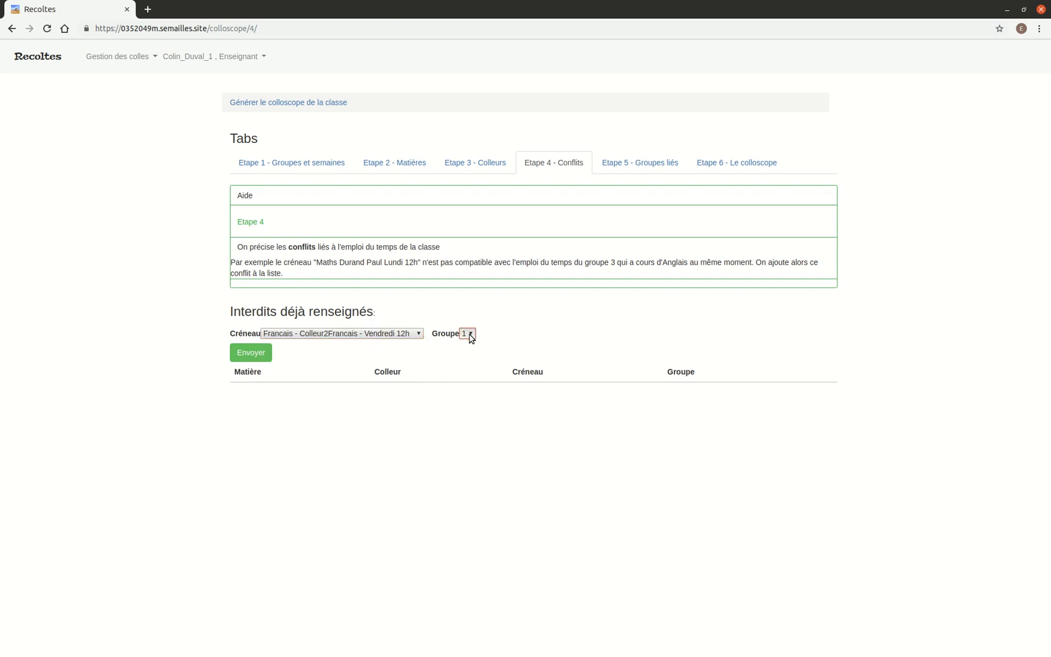
{"action": "left_click", "coordinate": [467, 334]}
{"action": "left_click", "coordinate": [466, 377]}
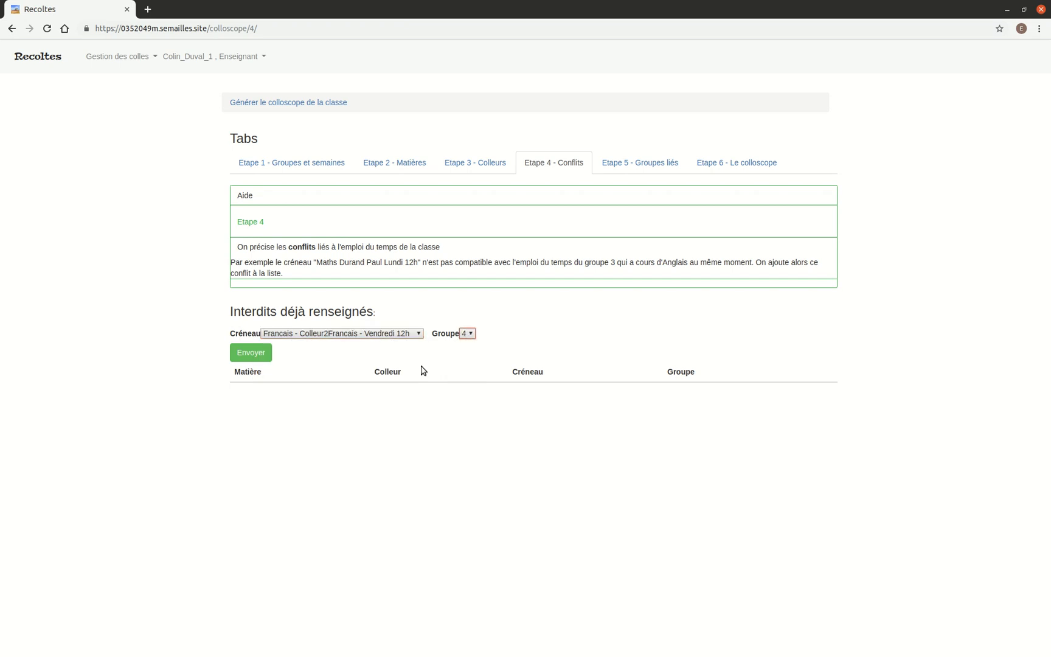
{"action": "left_click", "coordinate": [252, 354]}
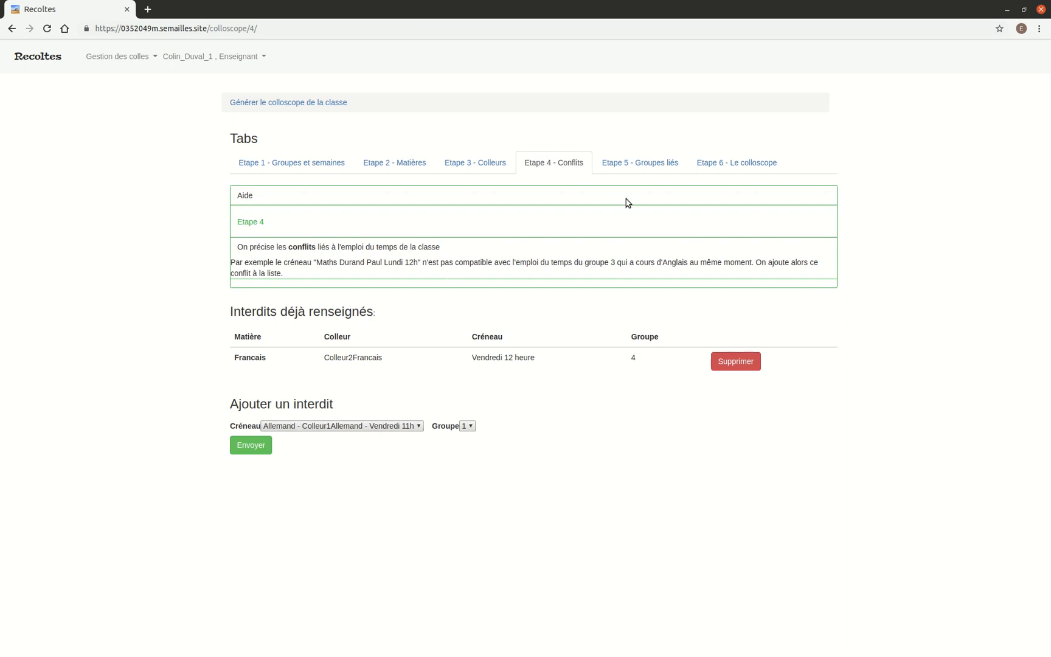
{"action": "left_click", "coordinate": [249, 445]}
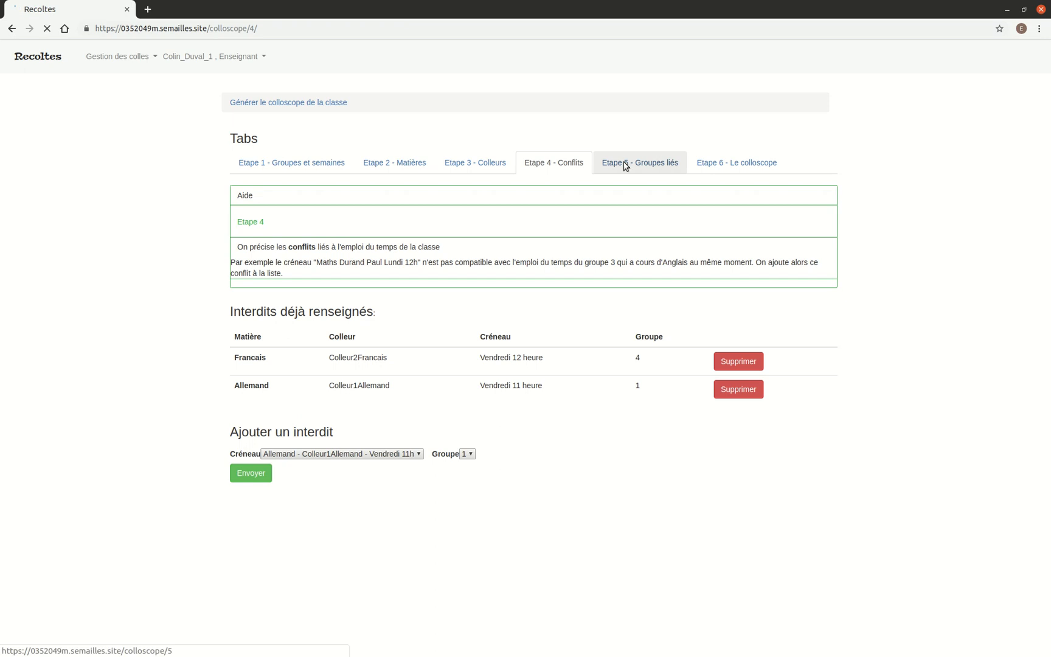
Review the optional linked-group settings of Etape 5 and continue to Etape 6 to generate the colloscope
{"action": "left_click", "coordinate": [626, 163]}
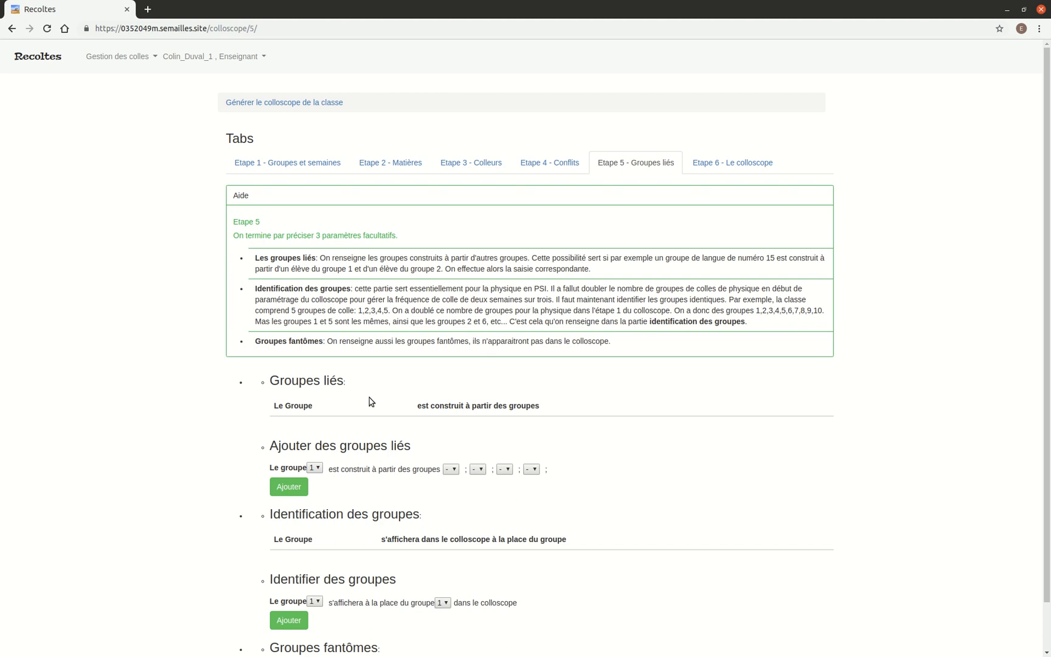
{"action": "scroll", "coordinate": [441, 375], "scroll_direction": "down", "scroll_amount": 1}
{"action": "scroll", "coordinate": [436, 396], "scroll_direction": "up", "scroll_amount": 1}
{"action": "left_click", "coordinate": [719, 158]}
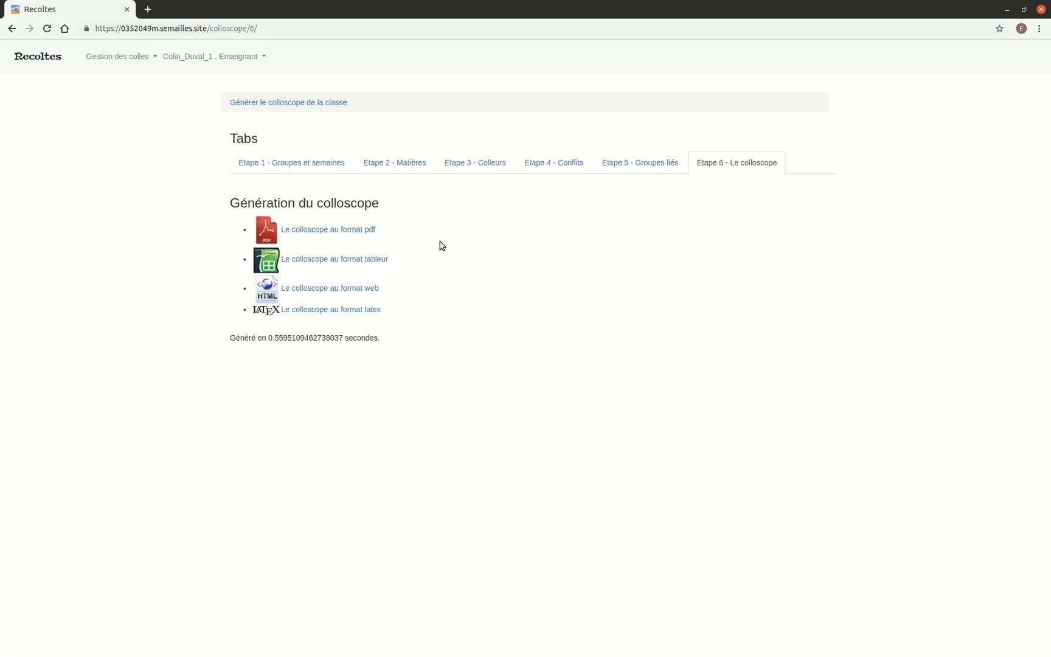
Open the generated colloscope in PDF format and enlarge it for reading
{"action": "left_click", "coordinate": [340, 234]}
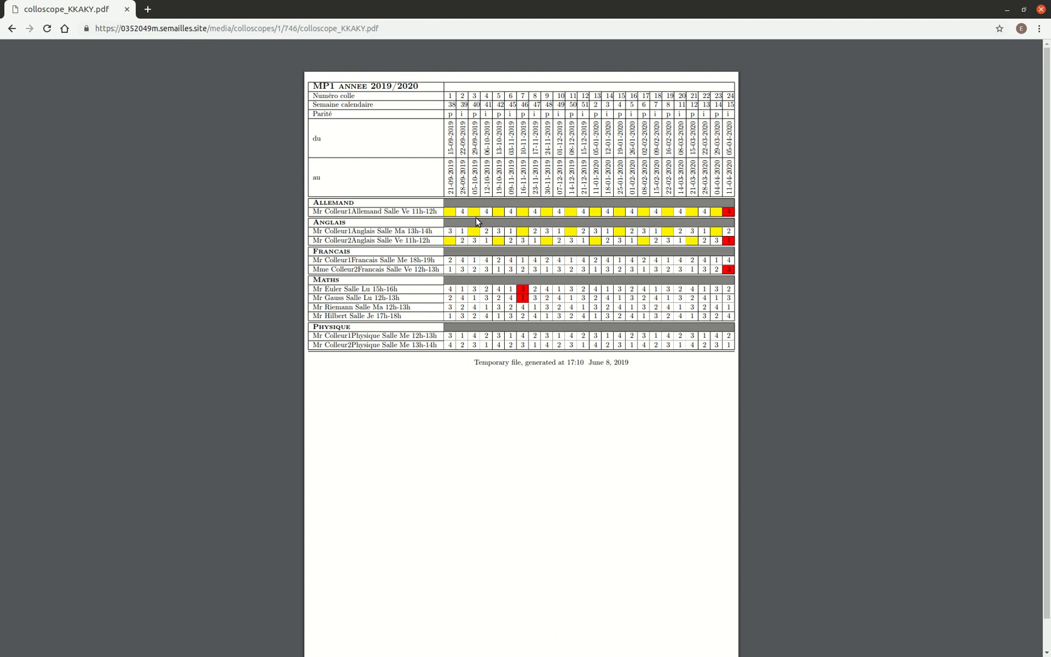
{"action": "key", "text": "ctrl+plus"}
{"action": "key", "text": "ctrl+plus"}
{"action": "key", "text": "ctrl+plus"}
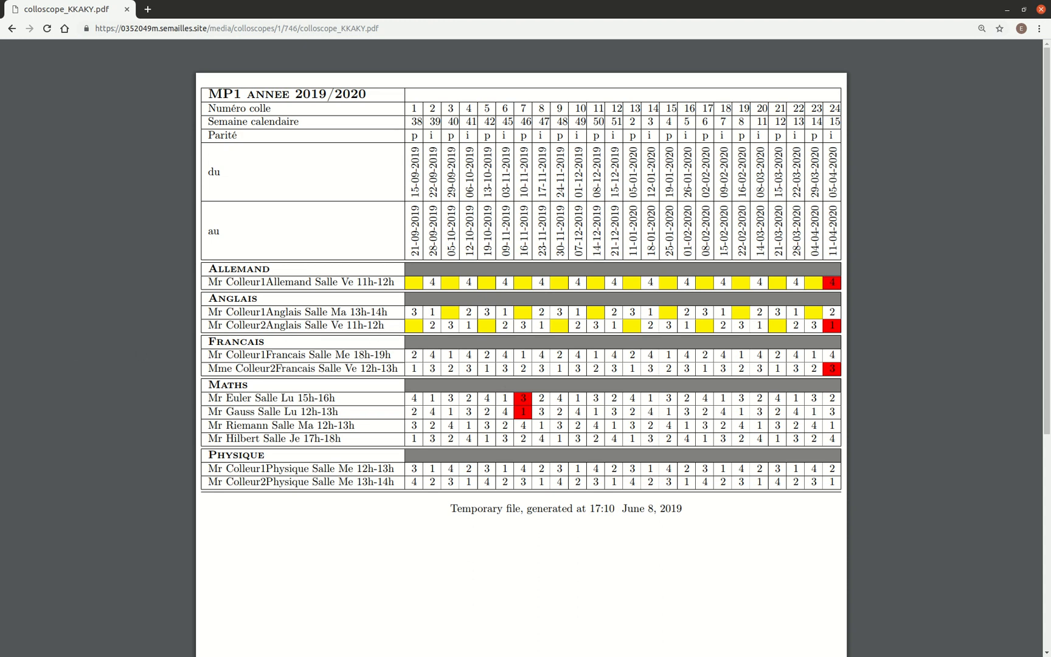
Return to Etape 6, view the spreadsheet version of the colloscope in LibreOffice Calc and close it
{"action": "left_click", "coordinate": [12, 29]}
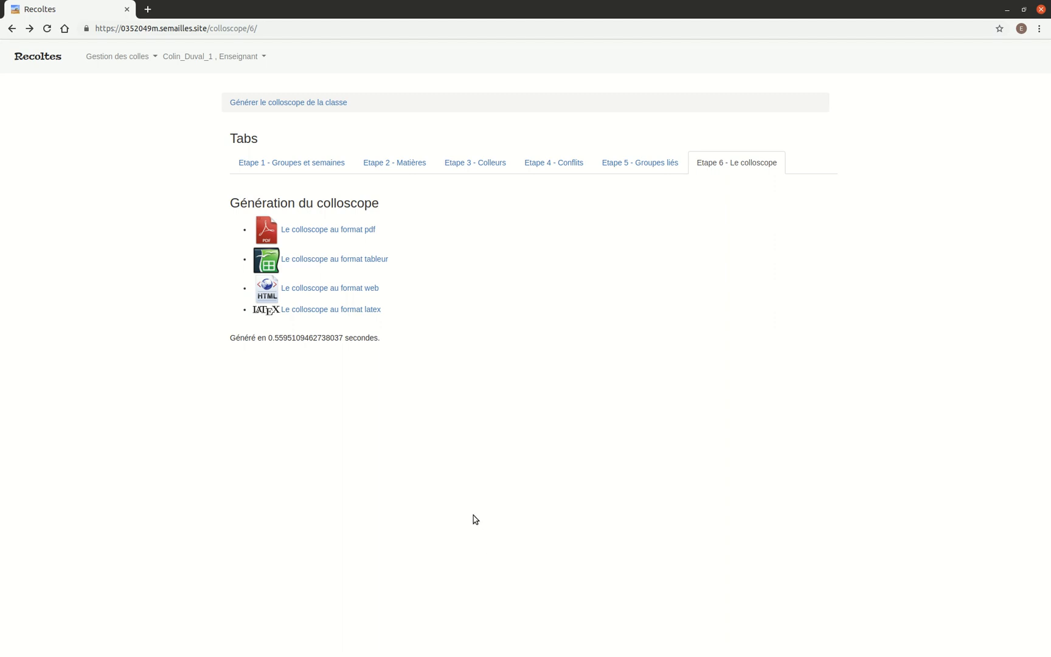
{"action": "left_click", "coordinate": [339, 262]}
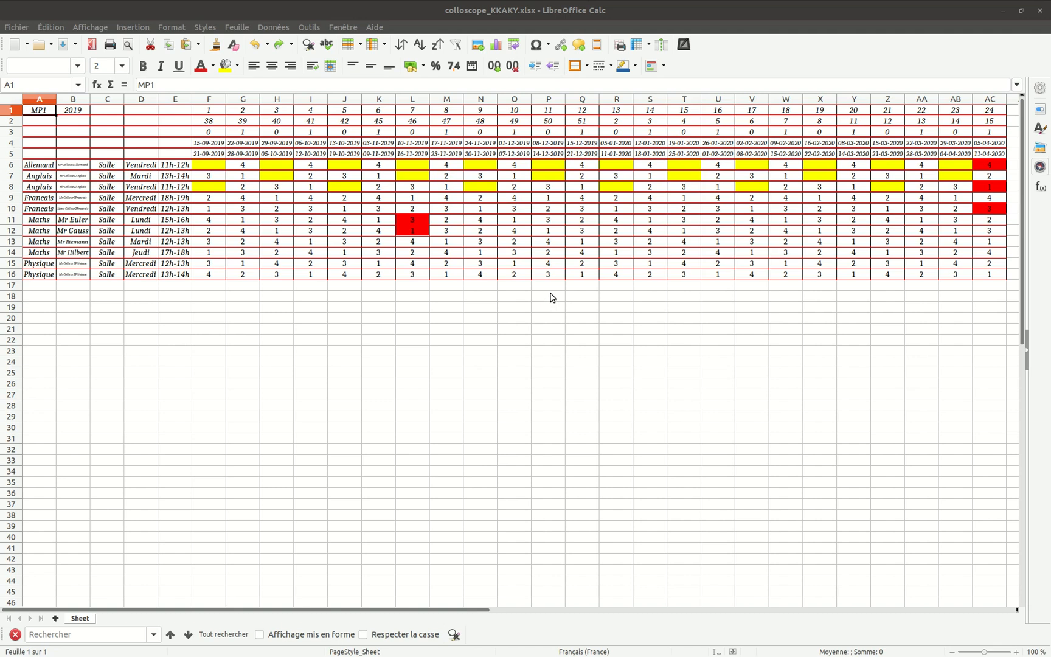
{"action": "left_click", "coordinate": [1038, 10]}
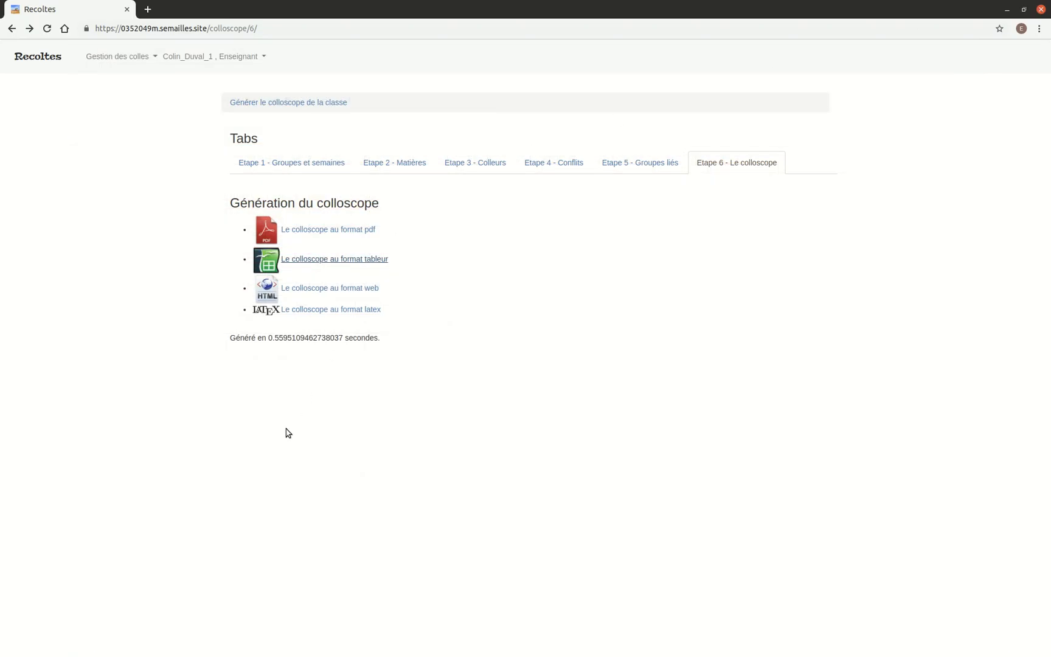